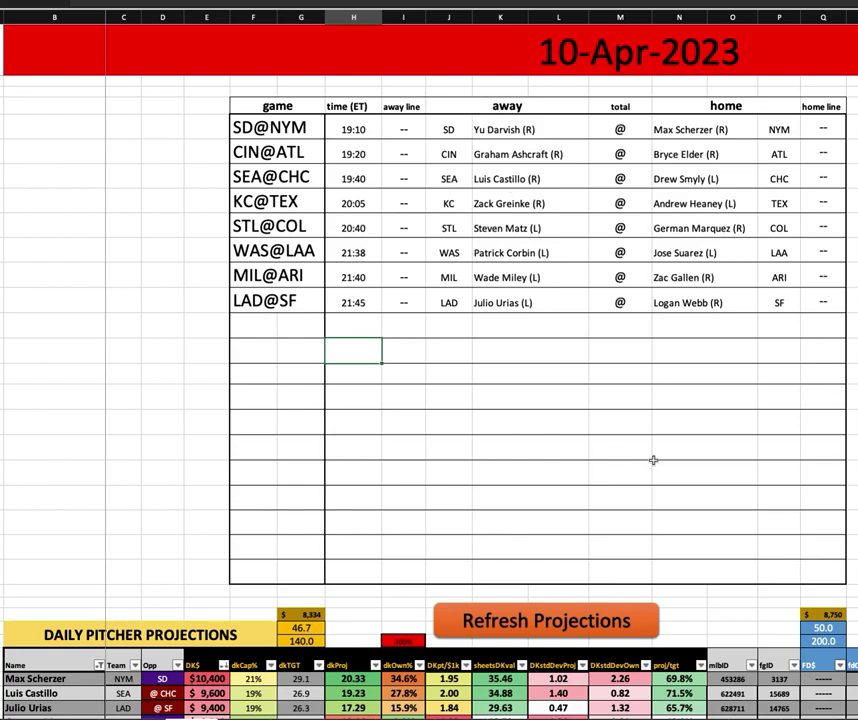
- Review the starting pitchers for COL, LAD, SF and NYM in the daily matchup table
click(683, 226)
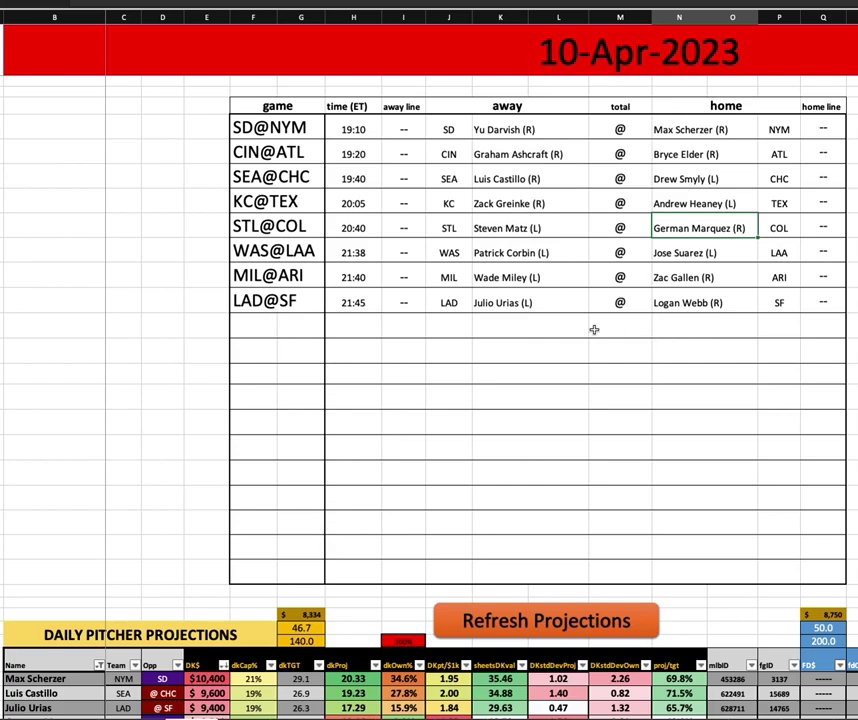
click(527, 294)
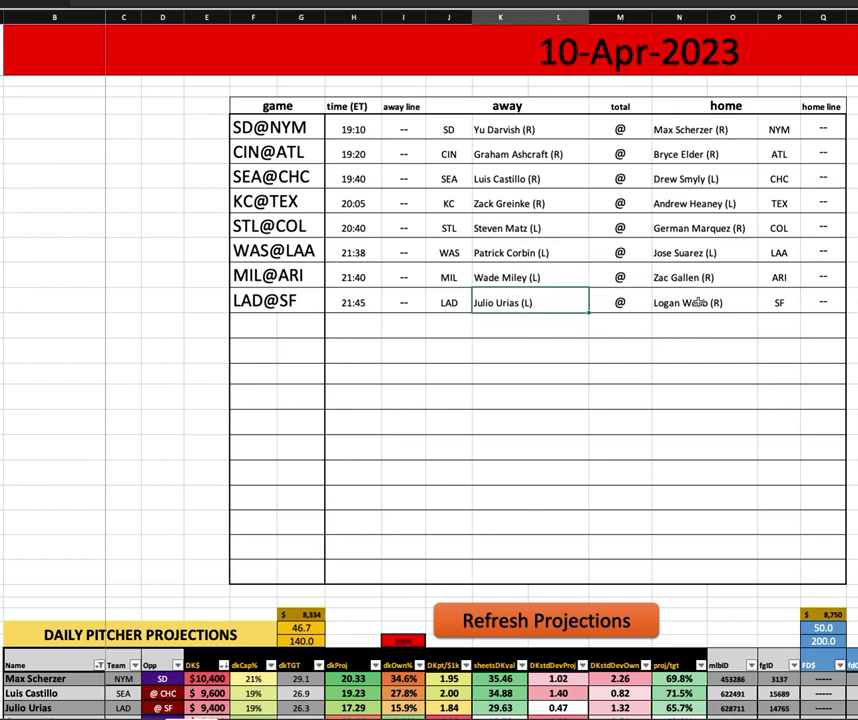
click(690, 301)
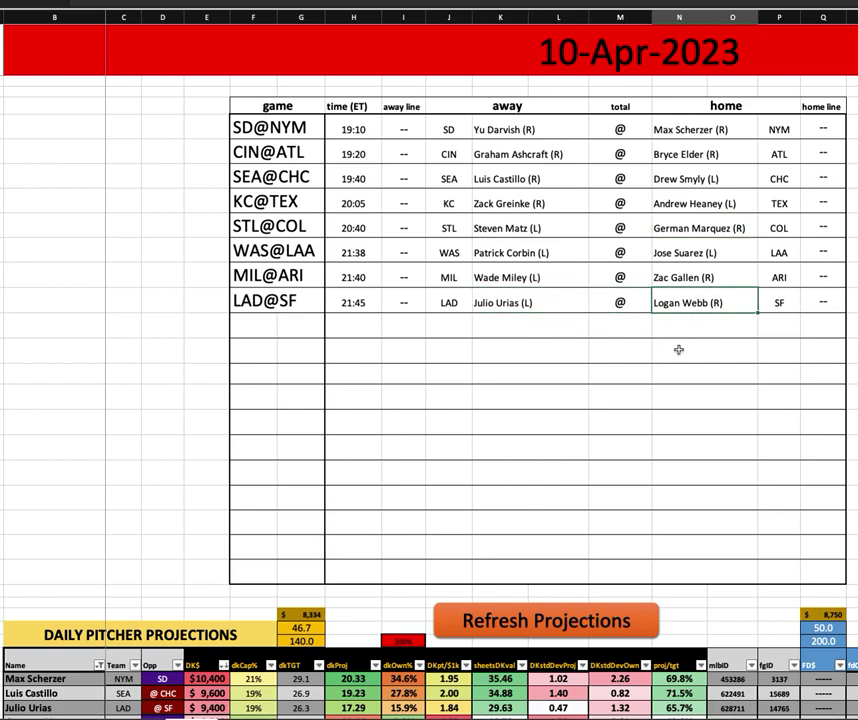
click(688, 129)
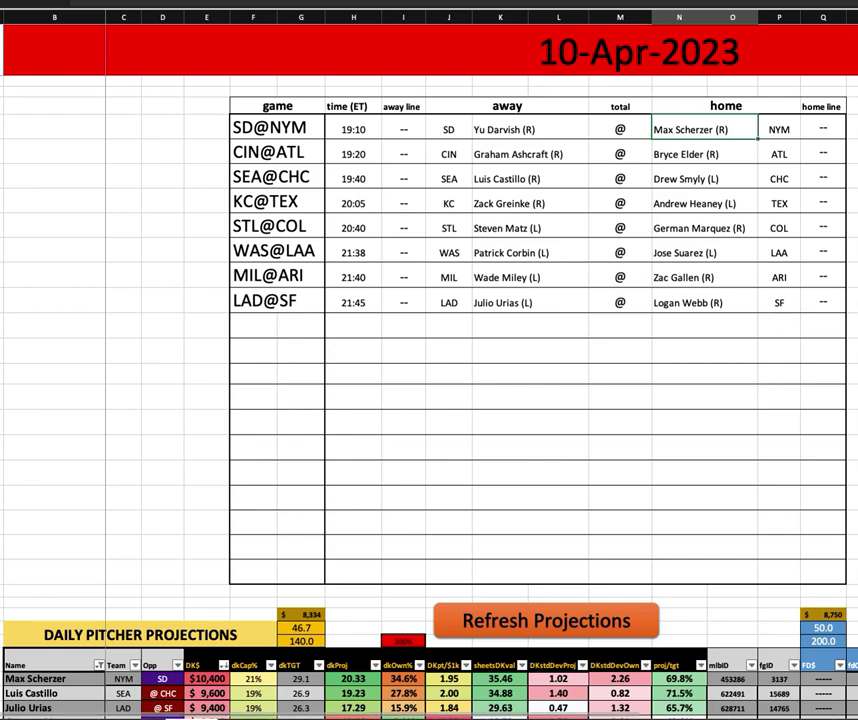
- Switch to the FantasyLabs MLB Daily Lineups page and show the 6:35PM ET (Turbo) 4-game contest
key(super+Tab)
scroll(440, 380, up, 5)
click(290, 104)
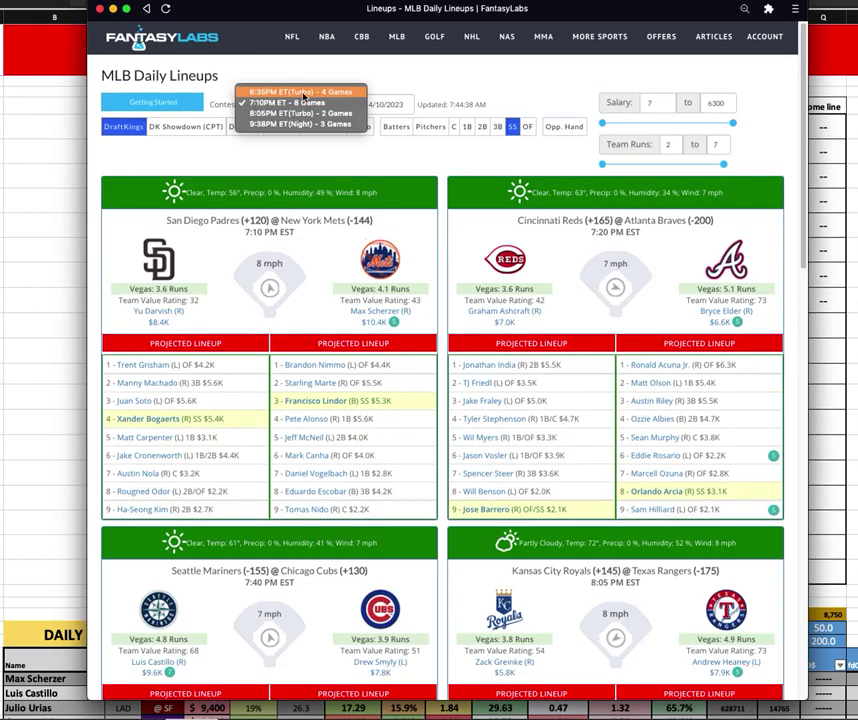
click(302, 92)
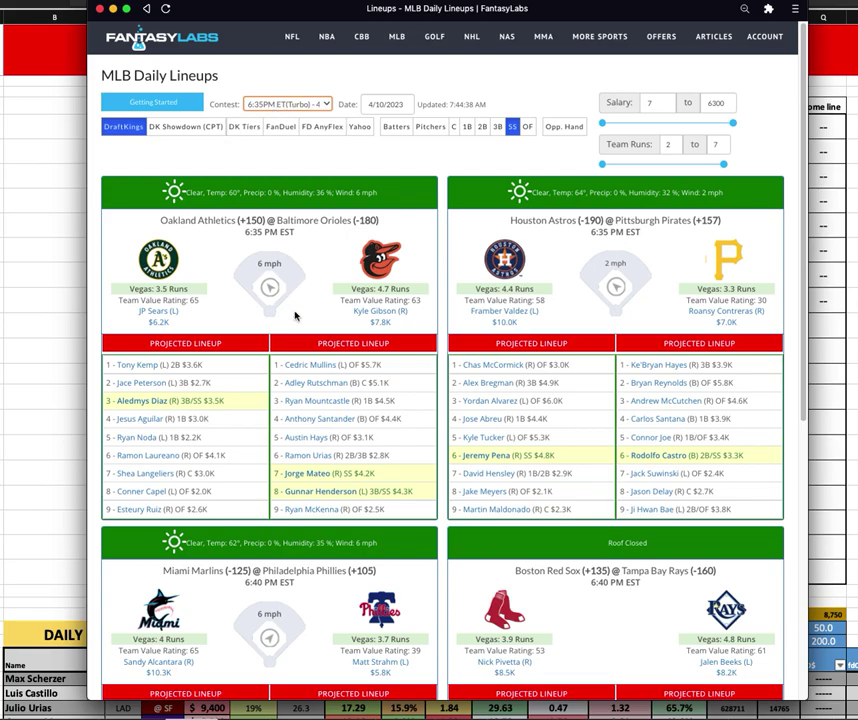
- View the Vegas and weather details of the Oakland at Baltimore game, close them and look over all four games
click(261, 233)
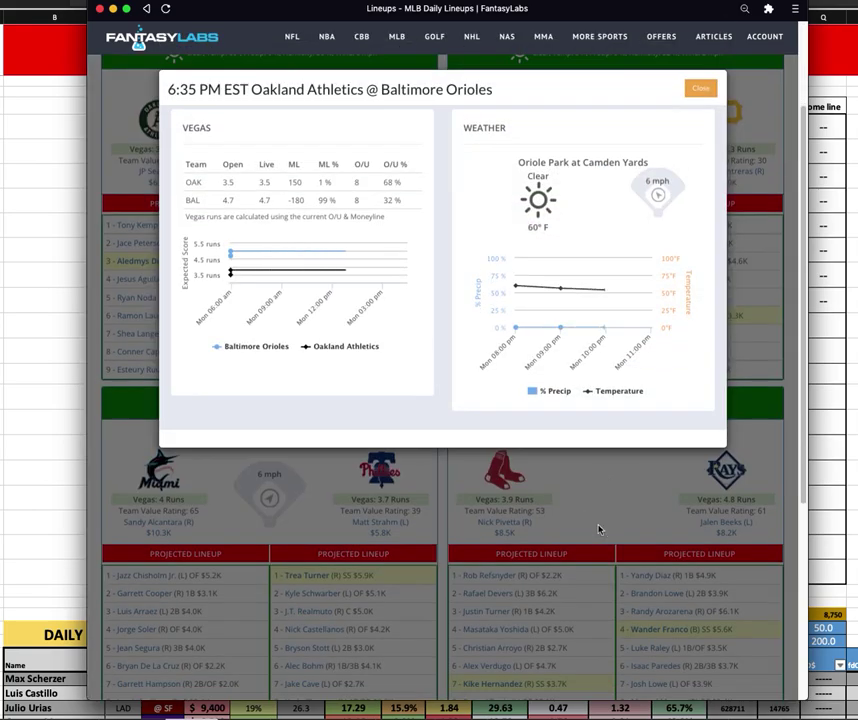
click(599, 530)
scroll(492, 462, down, 1)
scroll(438, 452, down, 5)
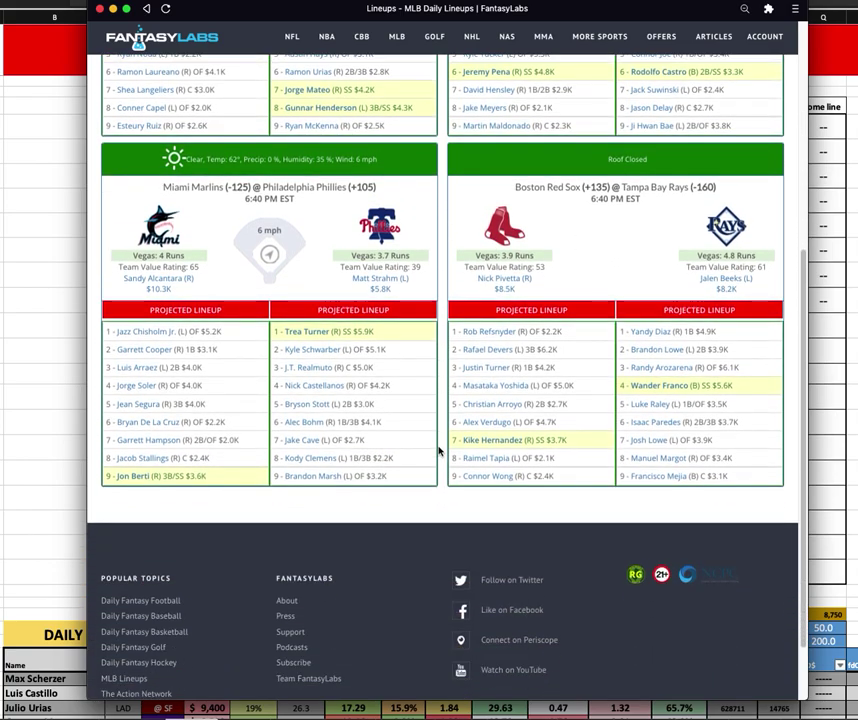
scroll(438, 452, up, 5)
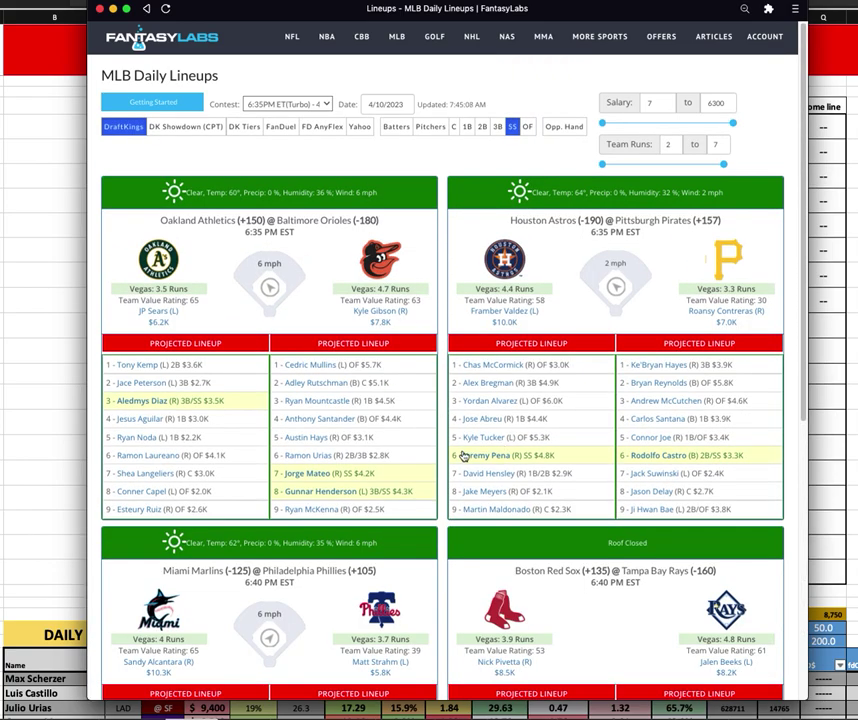
- Examine the Miami at Philadelphia and Boston at Tampa Bay games, highlighting the Phillies' and Rays' starting pitchers
scroll(464, 457, down, 2)
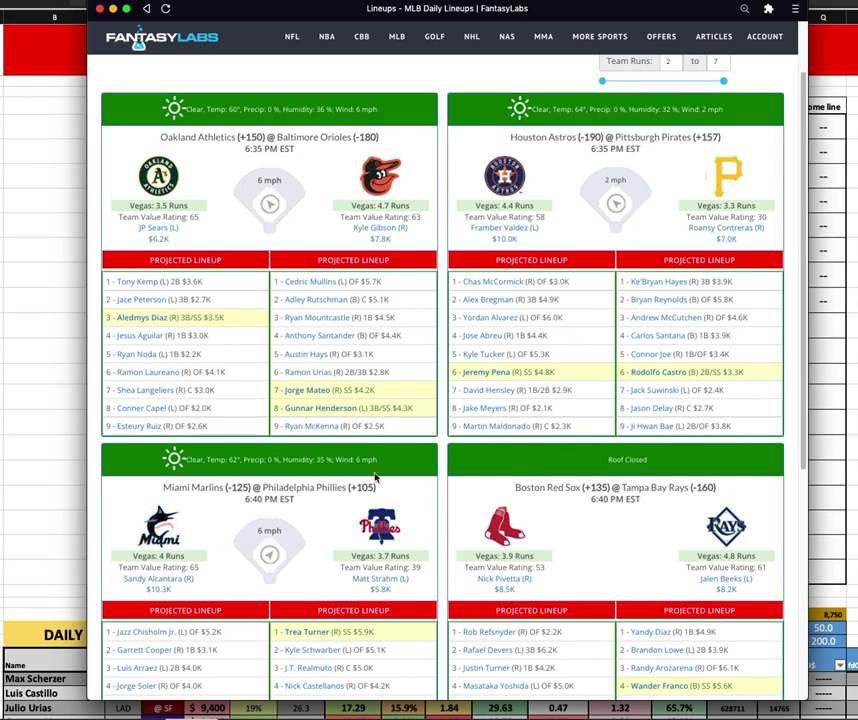
scroll(609, 385, down, 1)
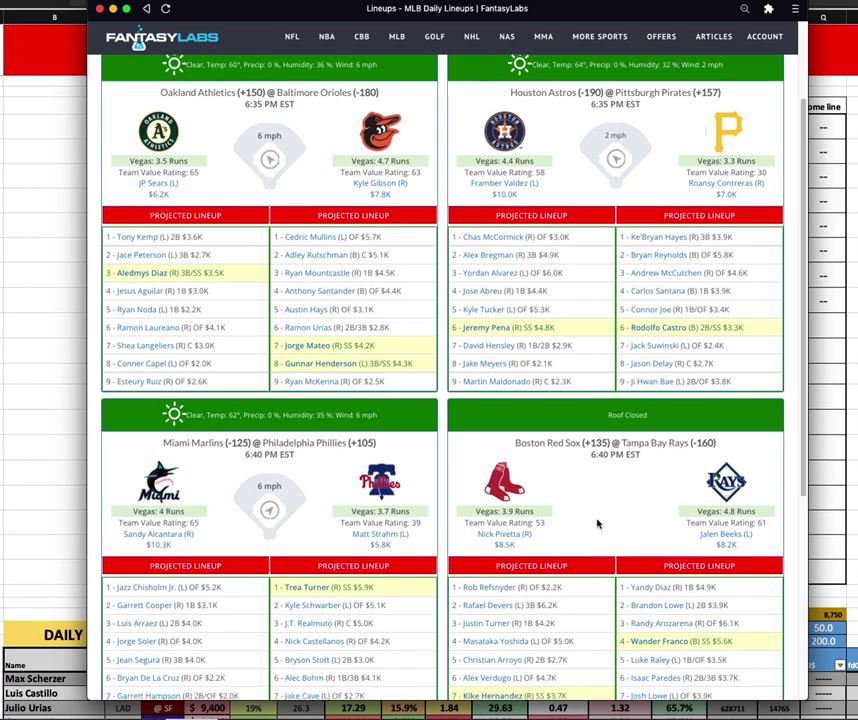
scroll(597, 523, down, 1)
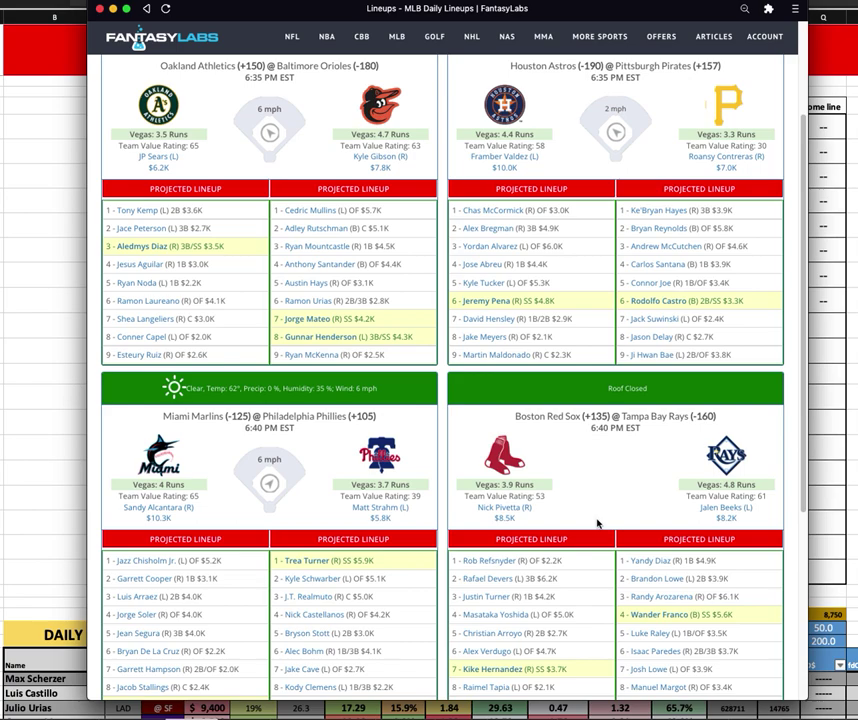
drag(408, 521, 342, 511)
click(409, 527)
drag(755, 518, 688, 510)
scroll(689, 511, down, 1)
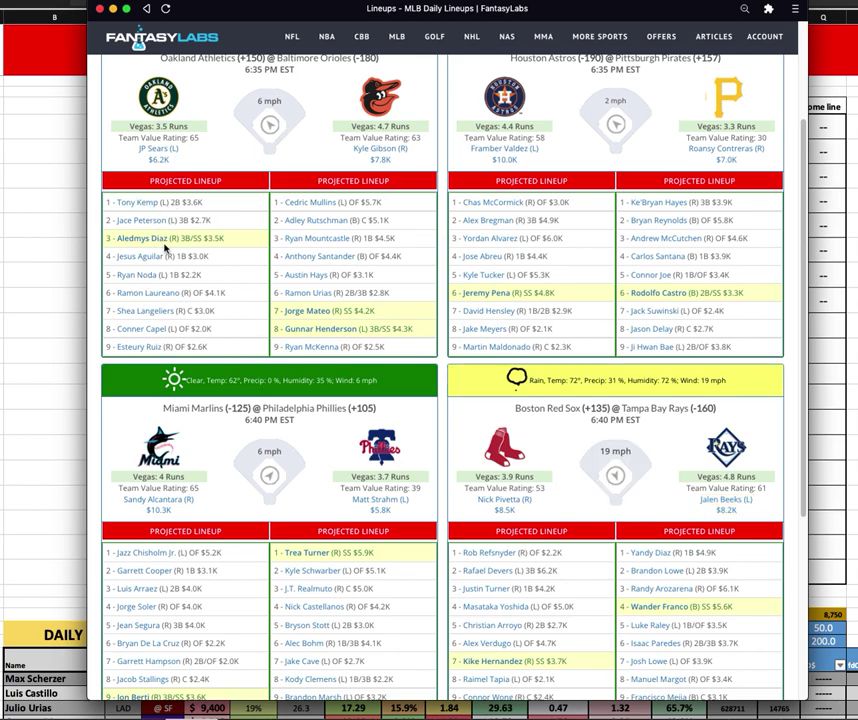
- Examine the Oakland projected lineup, highlighting its fifth and fourth batters, and read through the other teams' lineups
scroll(325, 276, up, 1)
scroll(325, 276, up, 5)
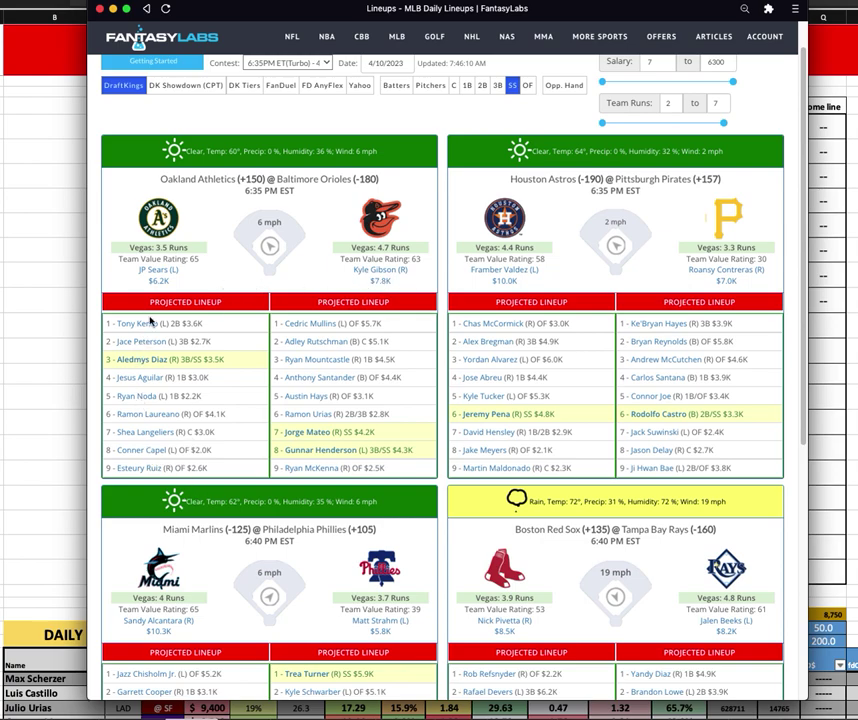
triple_click(130, 395)
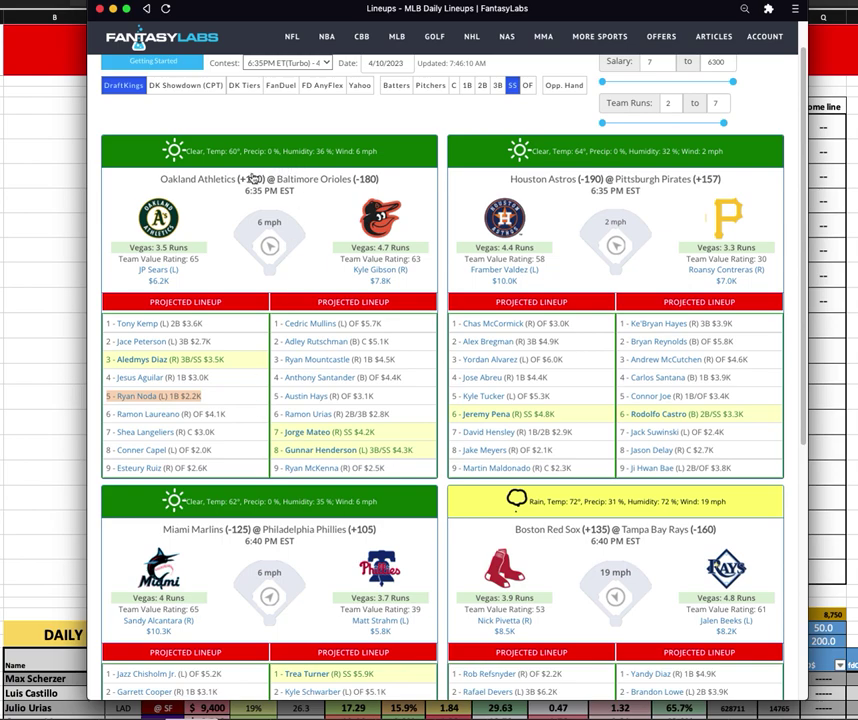
click(206, 400)
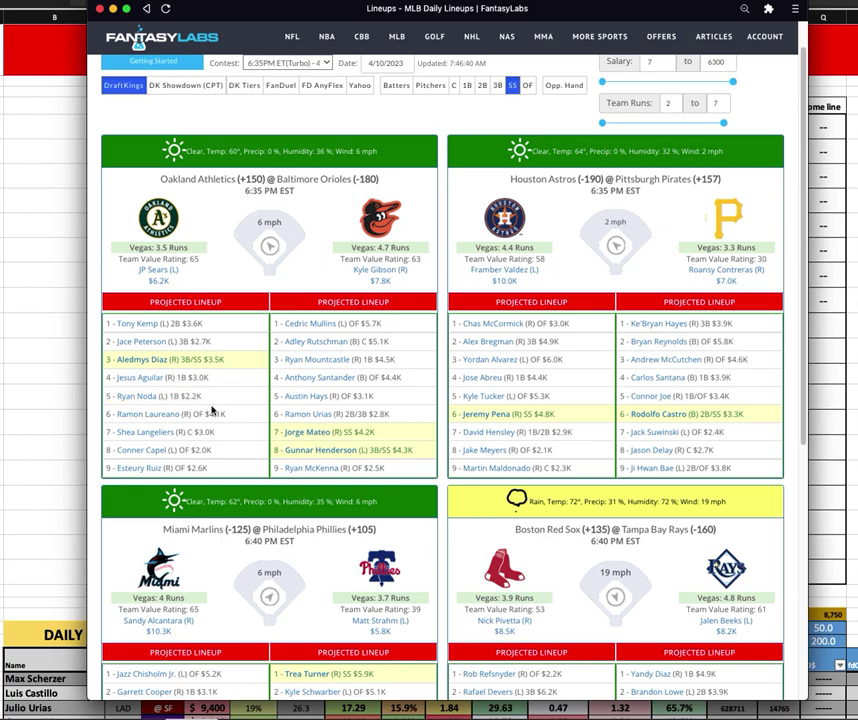
click(115, 326)
drag(116, 377, 210, 379)
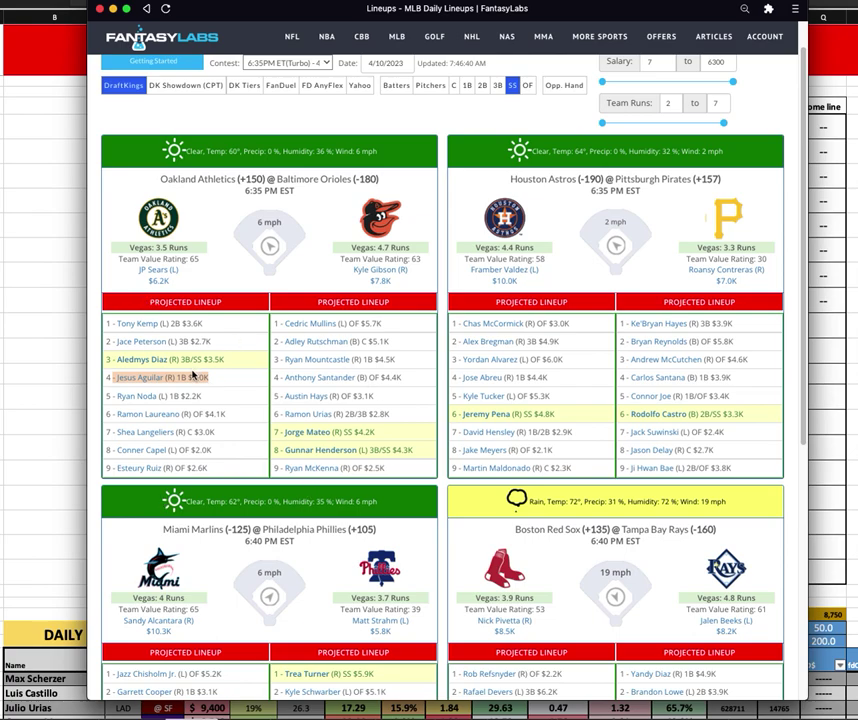
scroll(300, 340, down, 1)
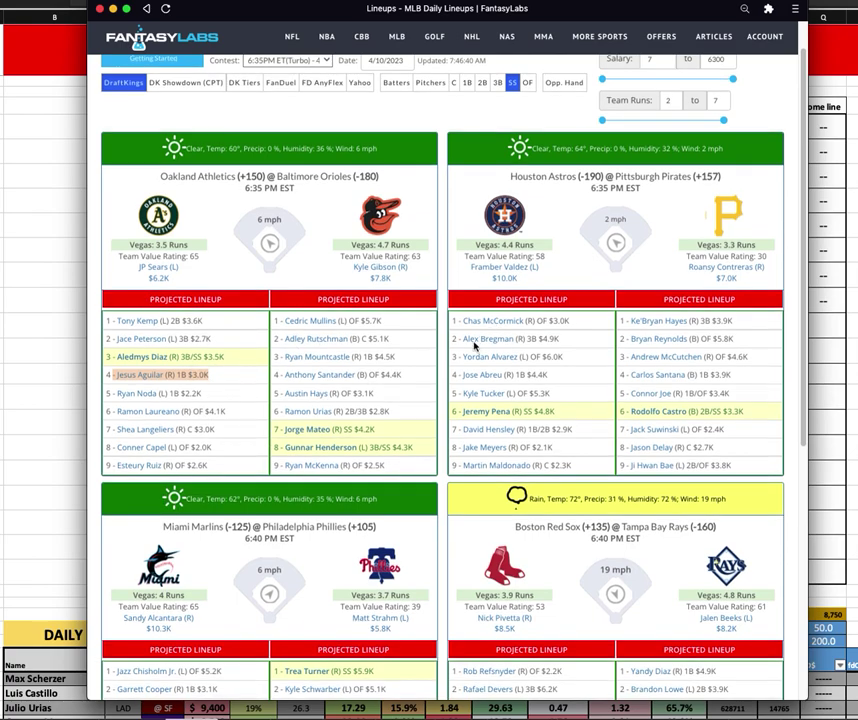
scroll(646, 400, down, 4)
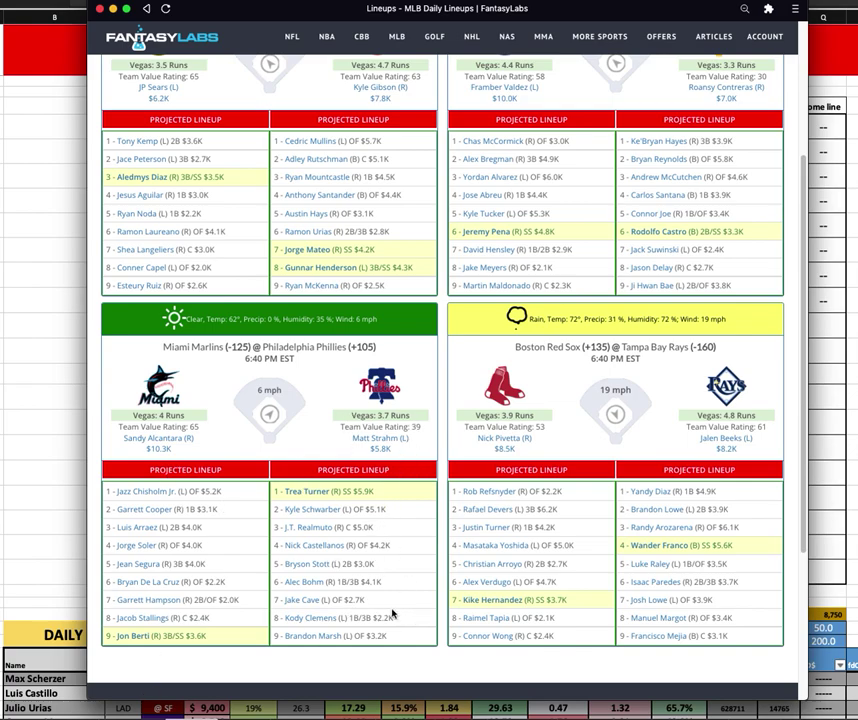
- Set the lineups contest to 7:10PM ET - 8 Games and return to the projections workbook
scroll(386, 537, up, 5)
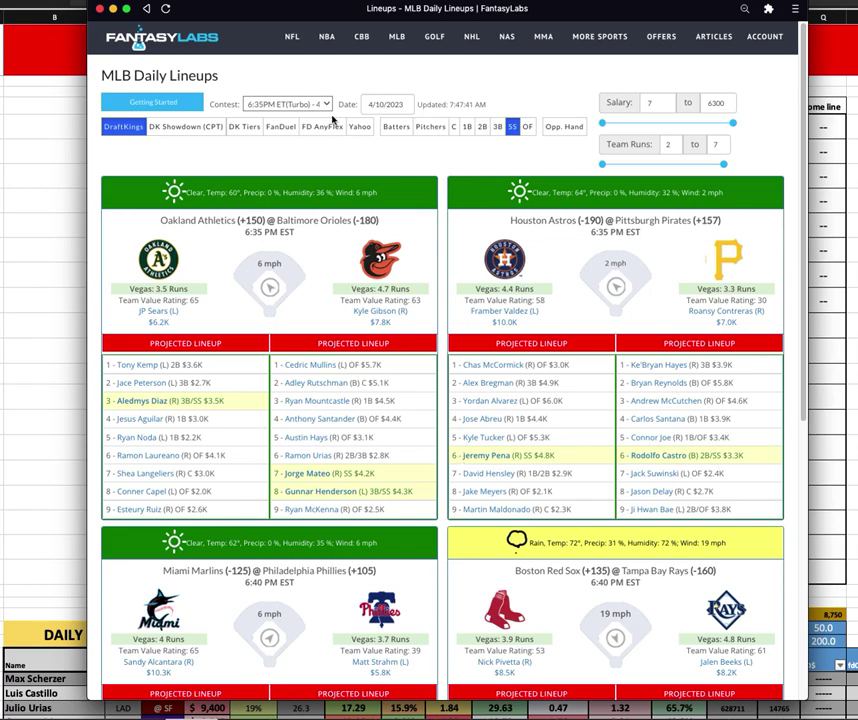
click(276, 104)
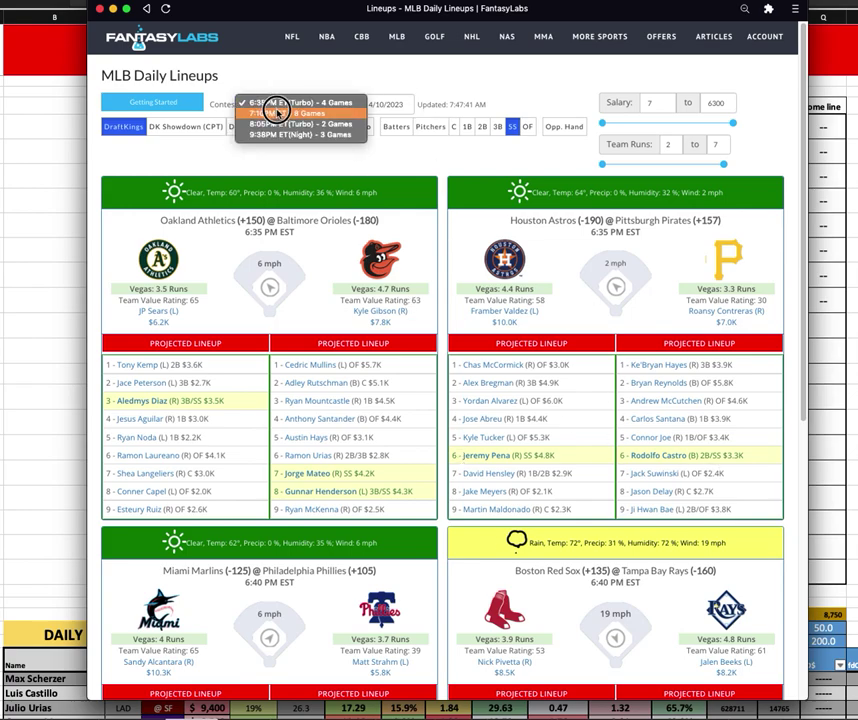
click(277, 112)
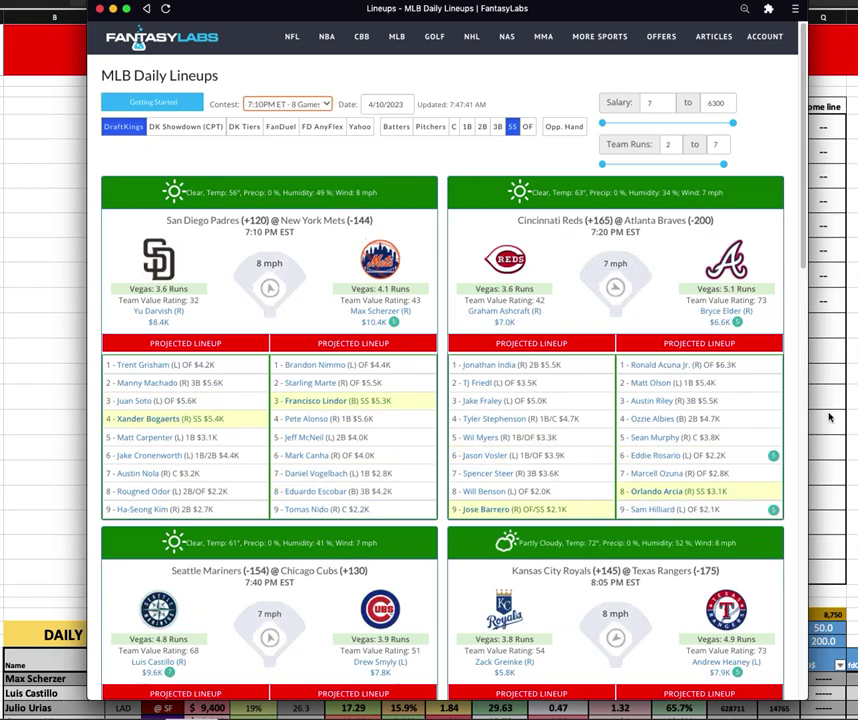
click(829, 418)
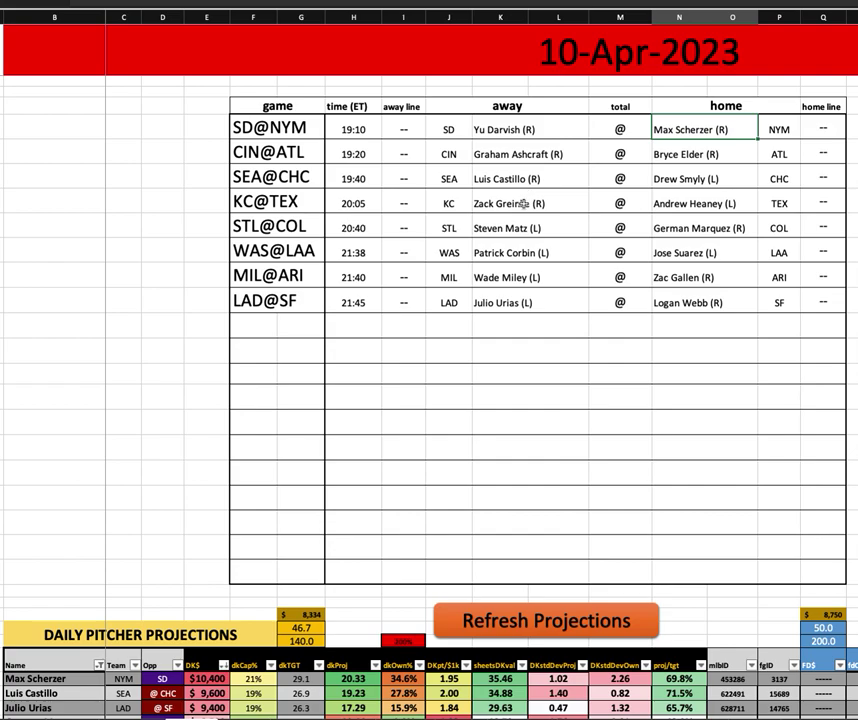
- Select the SD starting pitcher in the matchup table and look through the full daily pitcher projections
click(503, 128)
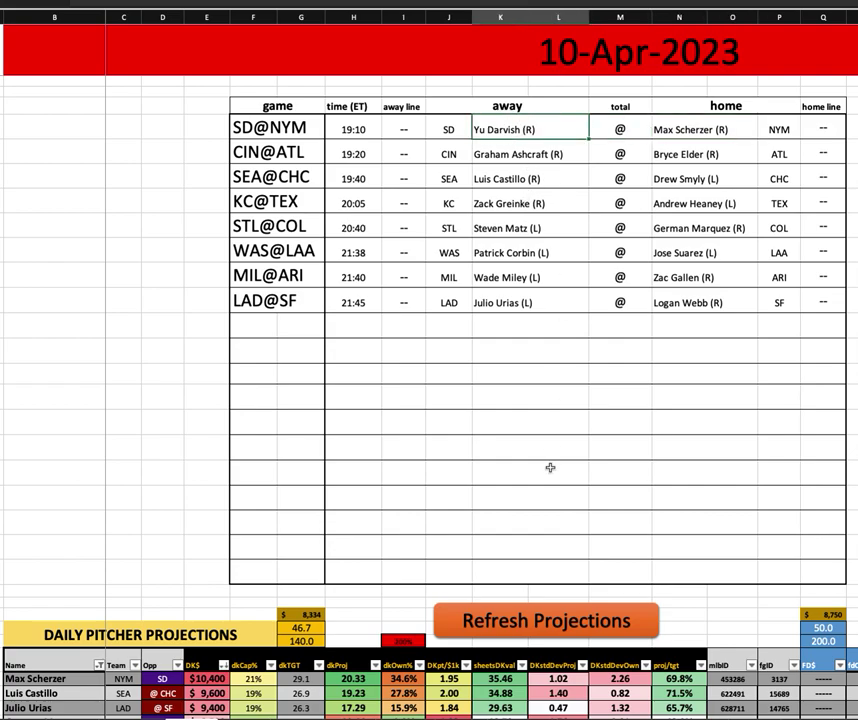
scroll(484, 461, down, 1)
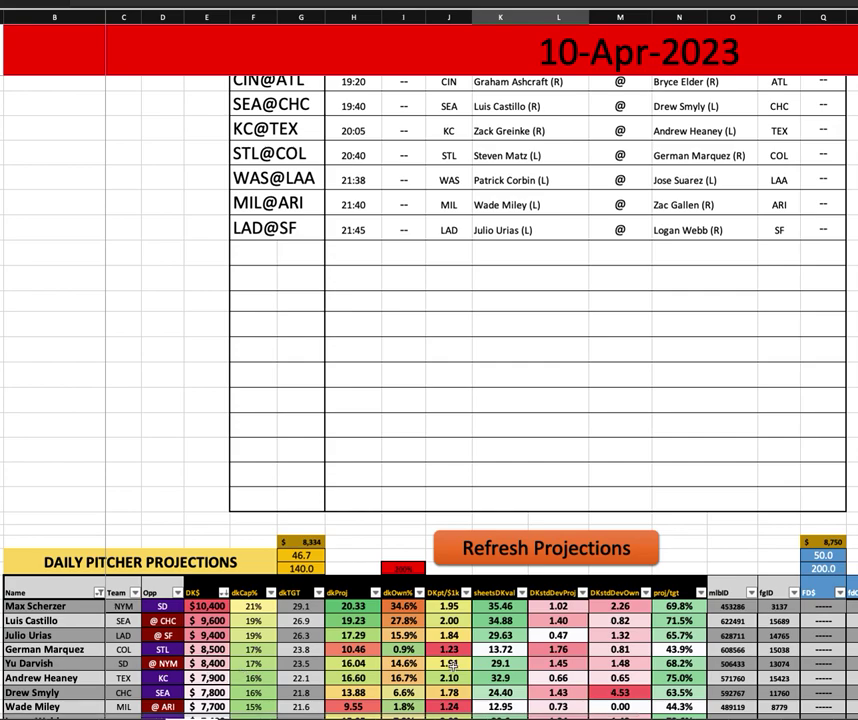
scroll(425, 675, down, 1)
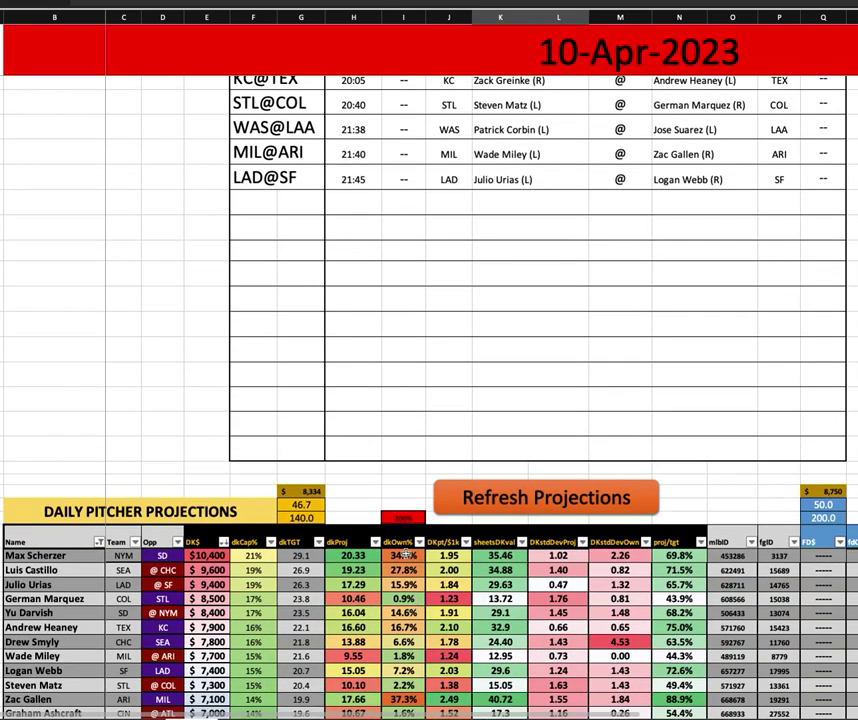
scroll(357, 537, down, 1)
scroll(395, 533, down, 1)
scroll(397, 533, down, 2)
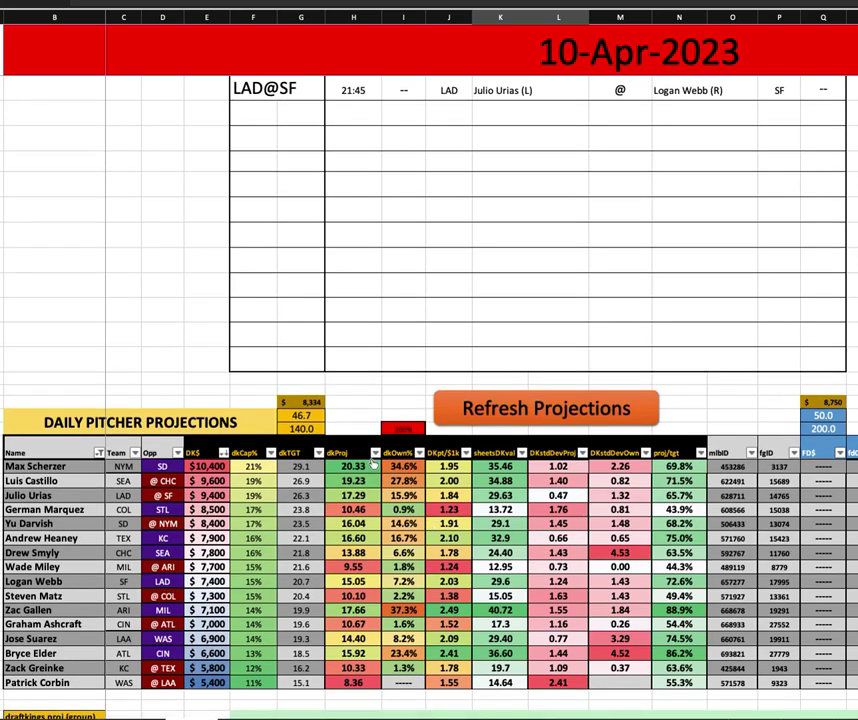
scroll(374, 463, up, 5)
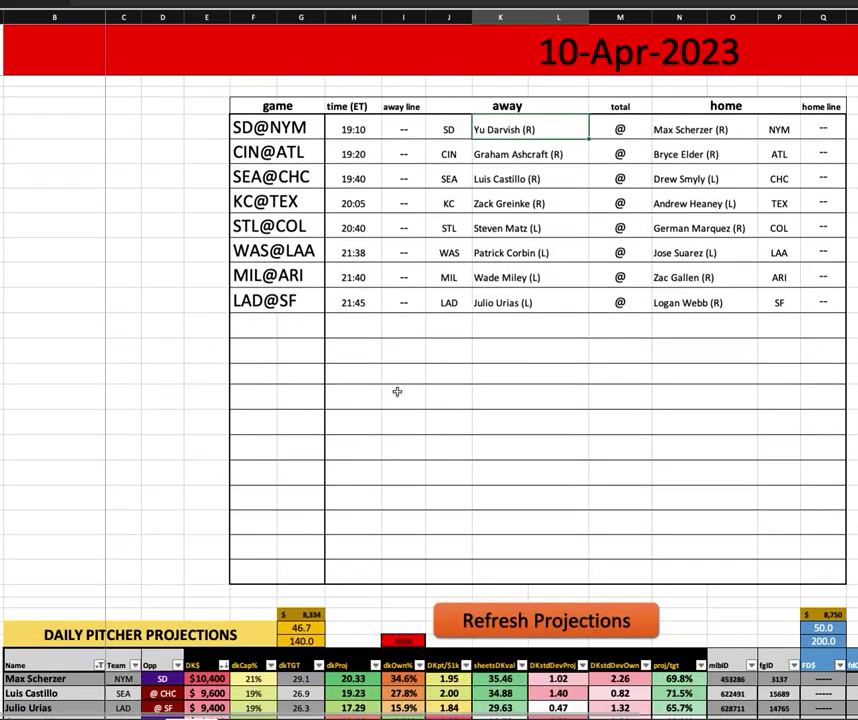
- Highlight the dkProj and dkOwn% columns of the daily pitcher projections to compare them, and return to the matchup table
scroll(404, 525, down, 5)
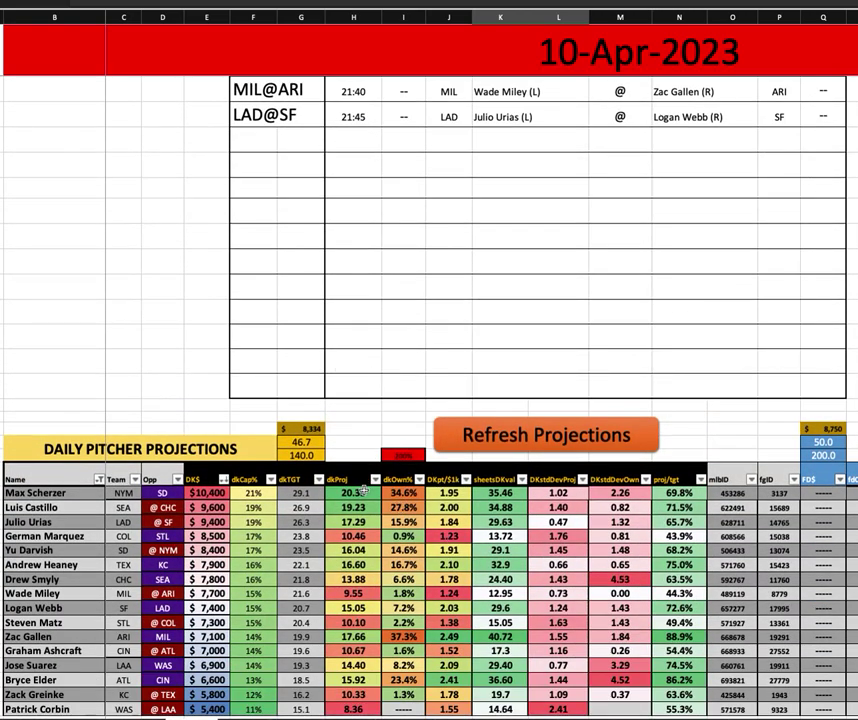
drag(355, 466, 401, 467)
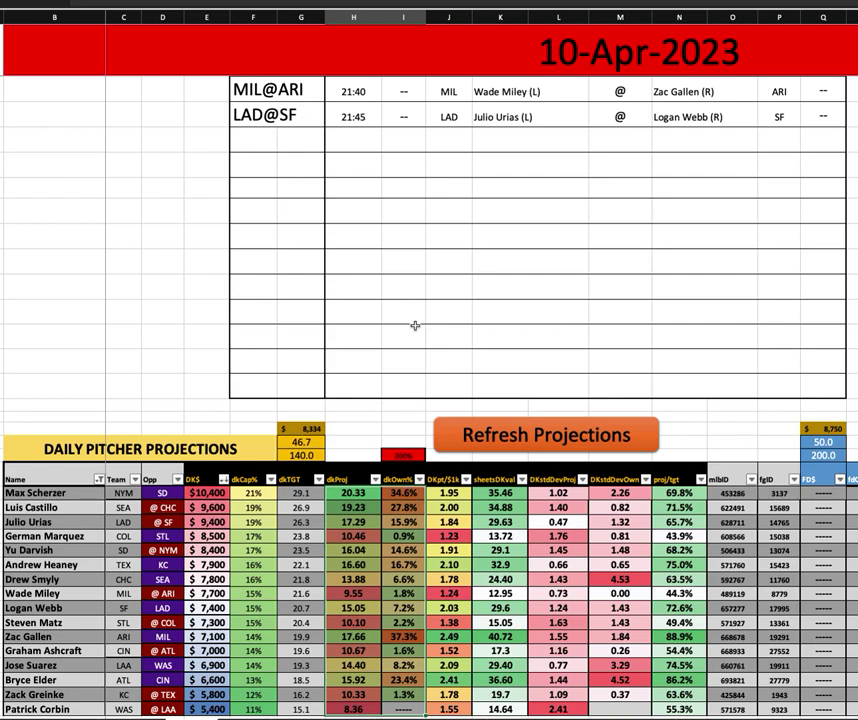
scroll(415, 320, up, 3)
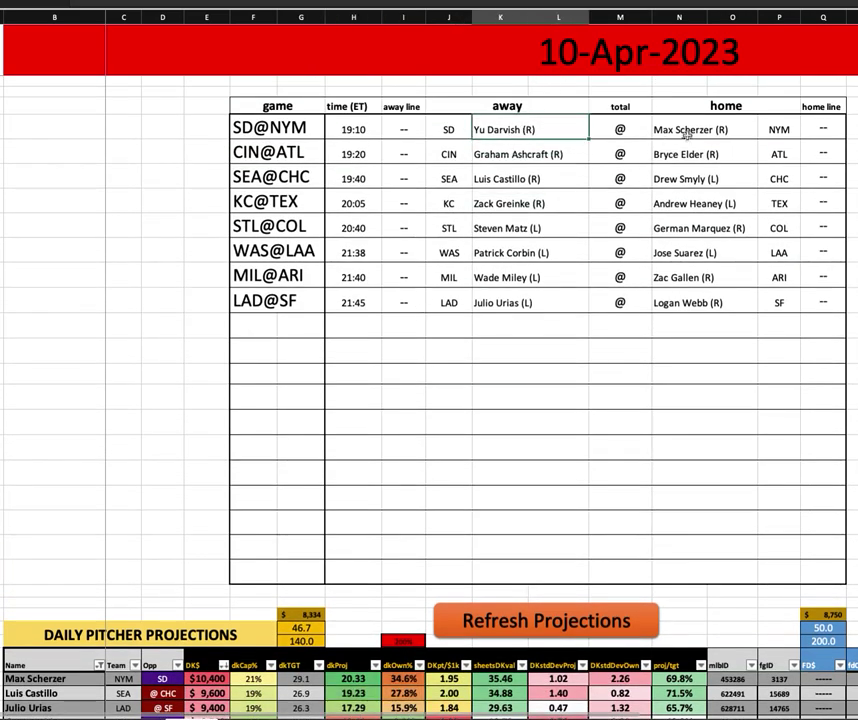
- Select the NYM starting pitcher in the matchup table and compare the listed games with the daily pitcher projections
click(692, 129)
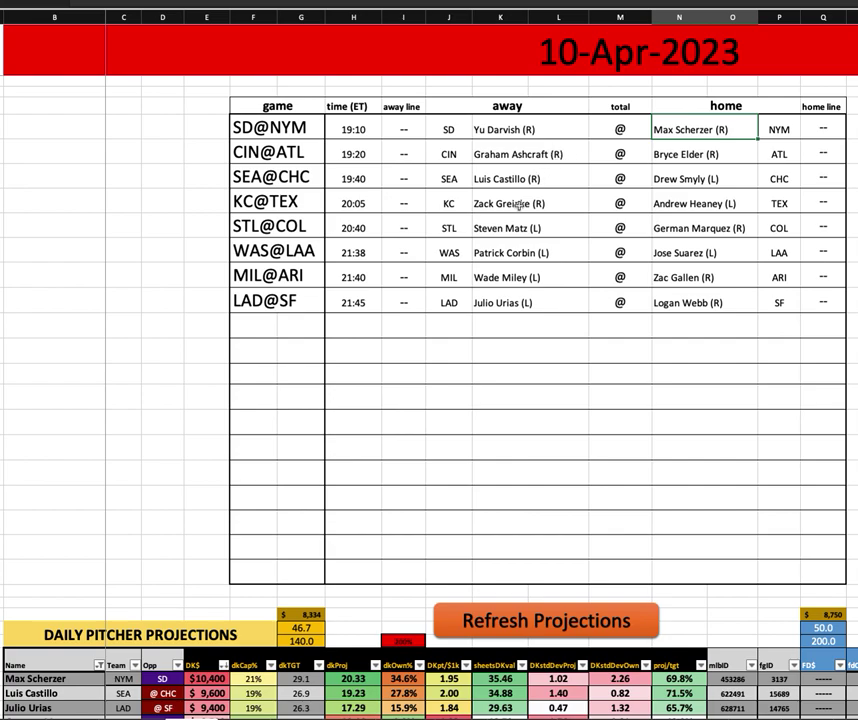
scroll(519, 205, down, 2)
scroll(519, 205, down, 2)
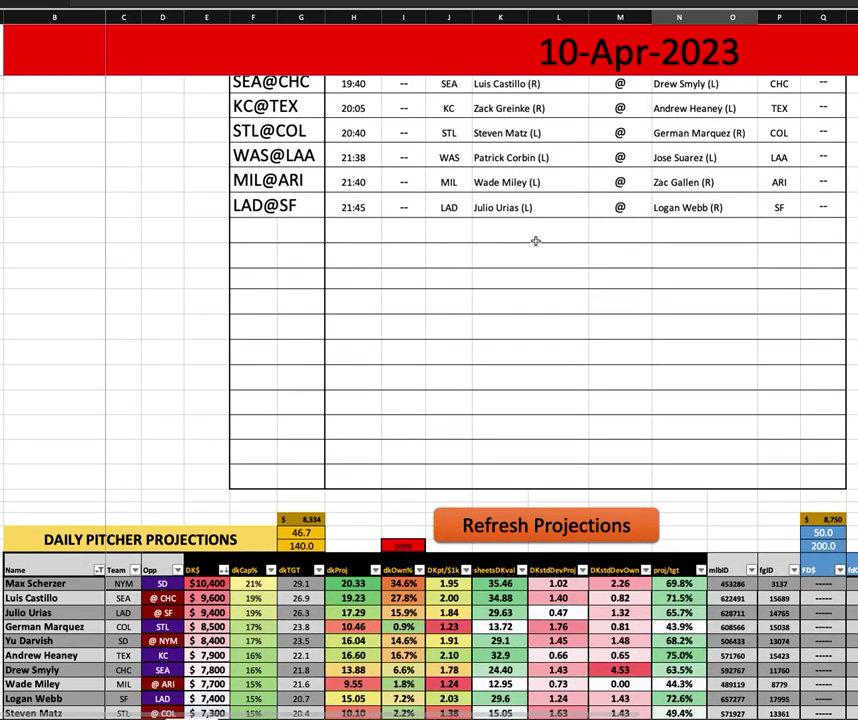
scroll(536, 241, up, 4)
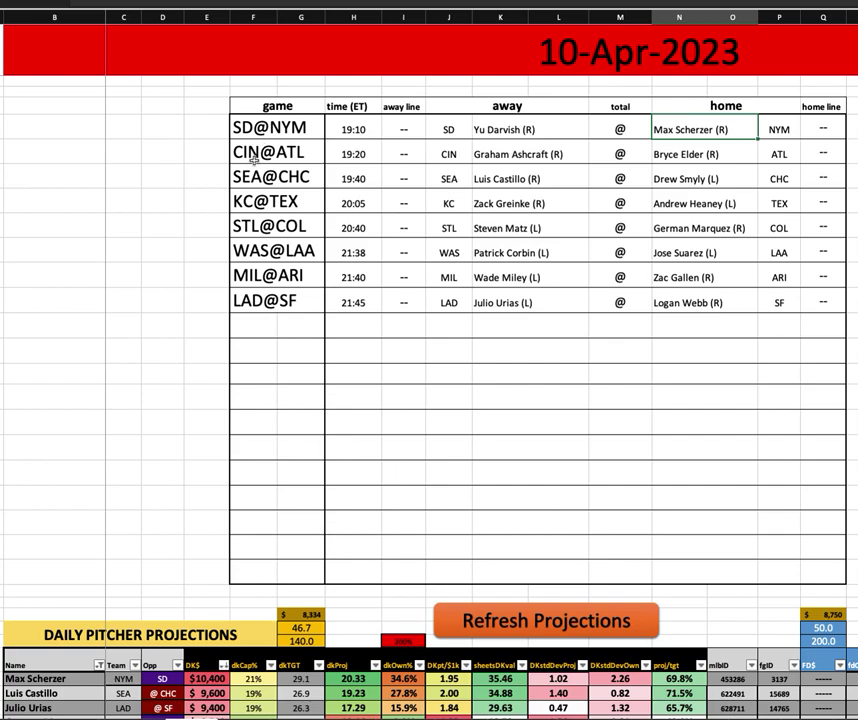
scroll(523, 406, down, 3)
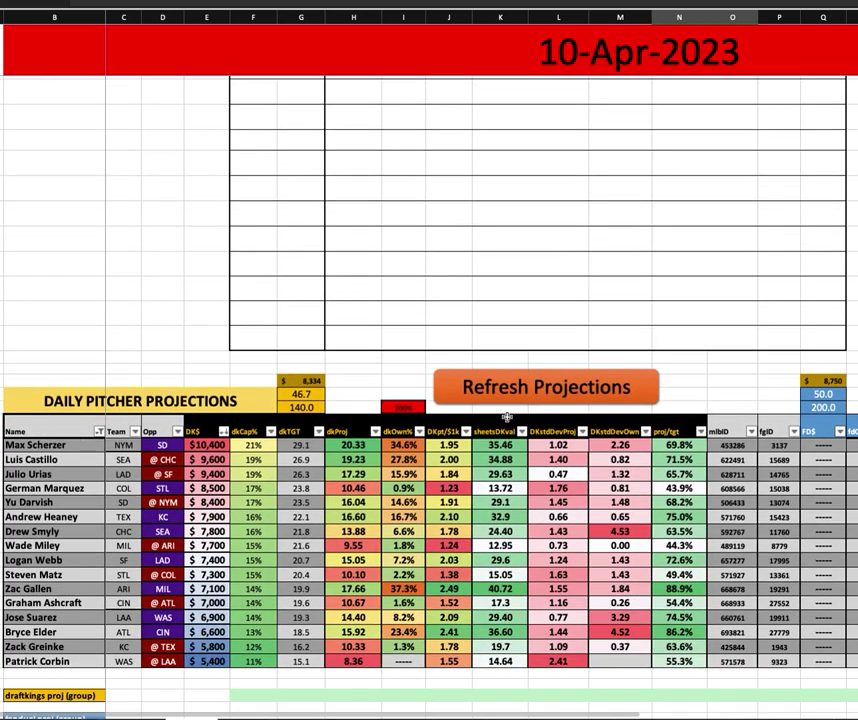
- Check the lower DK$ salaries and the ATL pitcher's dkOwn% in the daily pitcher projections, and return to the matchup table
click(206, 430)
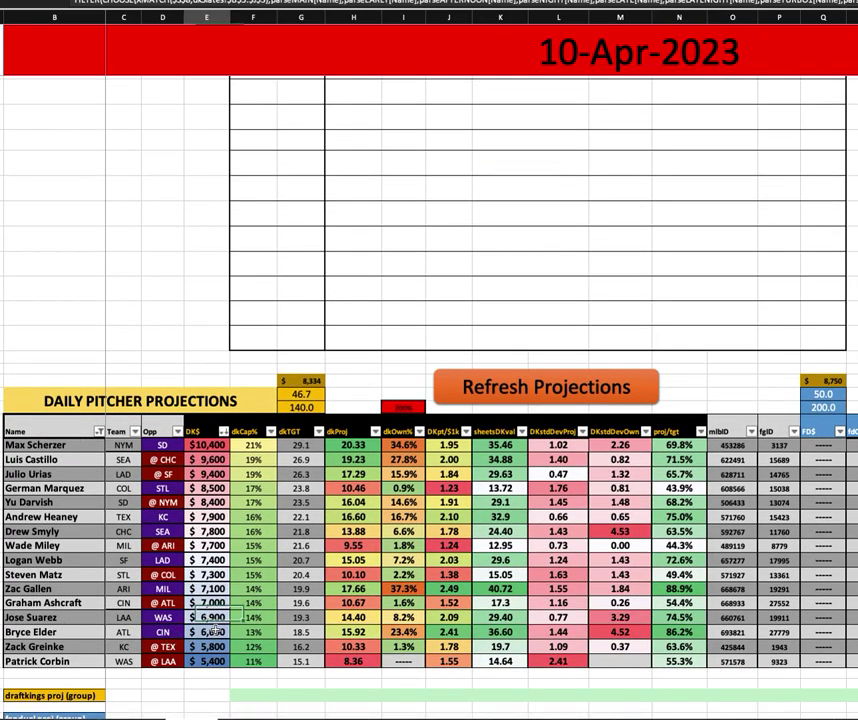
click(391, 628)
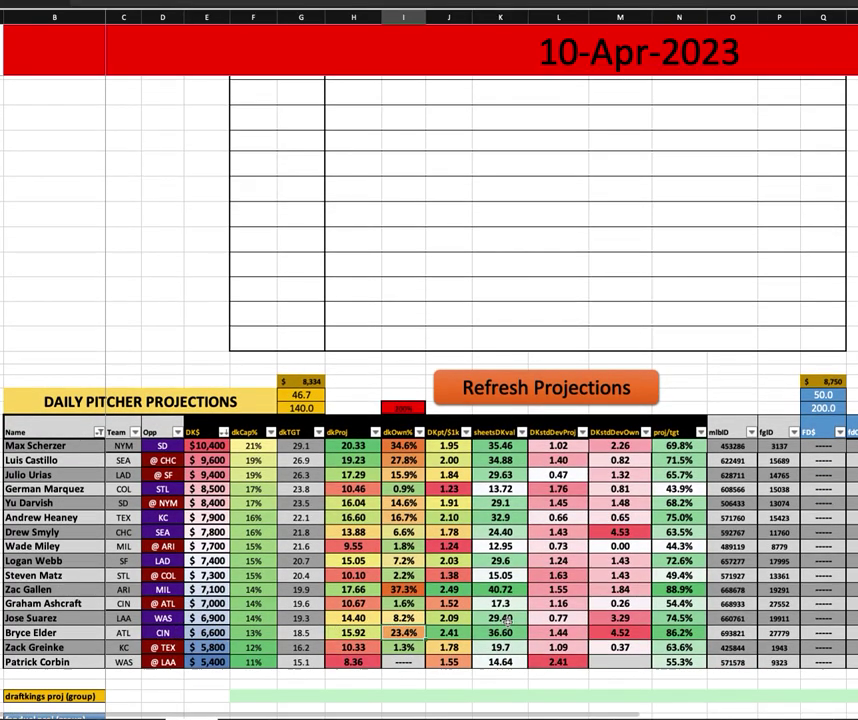
scroll(474, 481, up, 5)
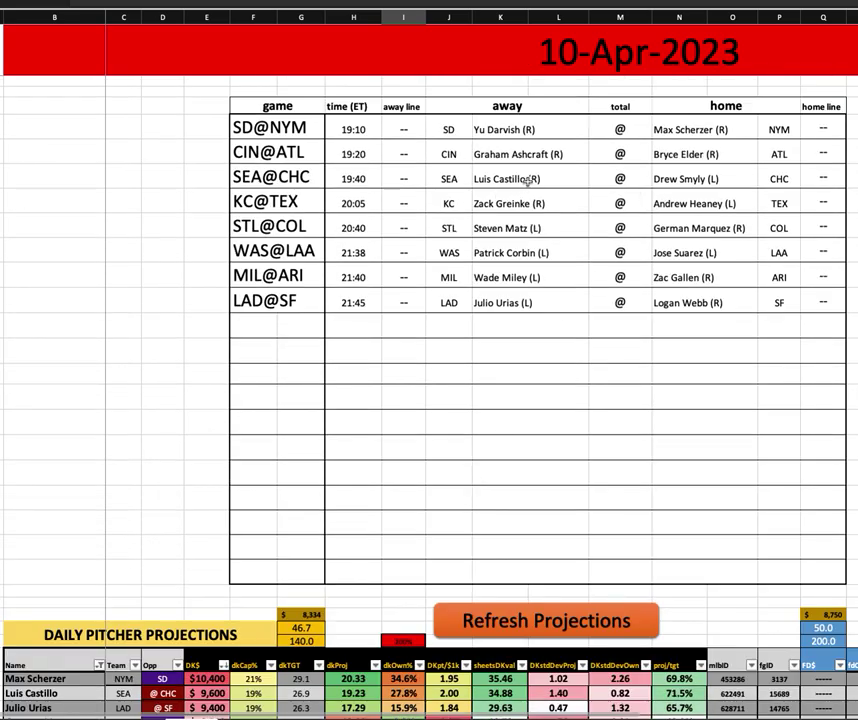
- Select the CHC starting pitcher and the SEA@CHC game in the matchup table to review that game
click(510, 252)
key(Up)
key(Up)
key(Up)
click(697, 179)
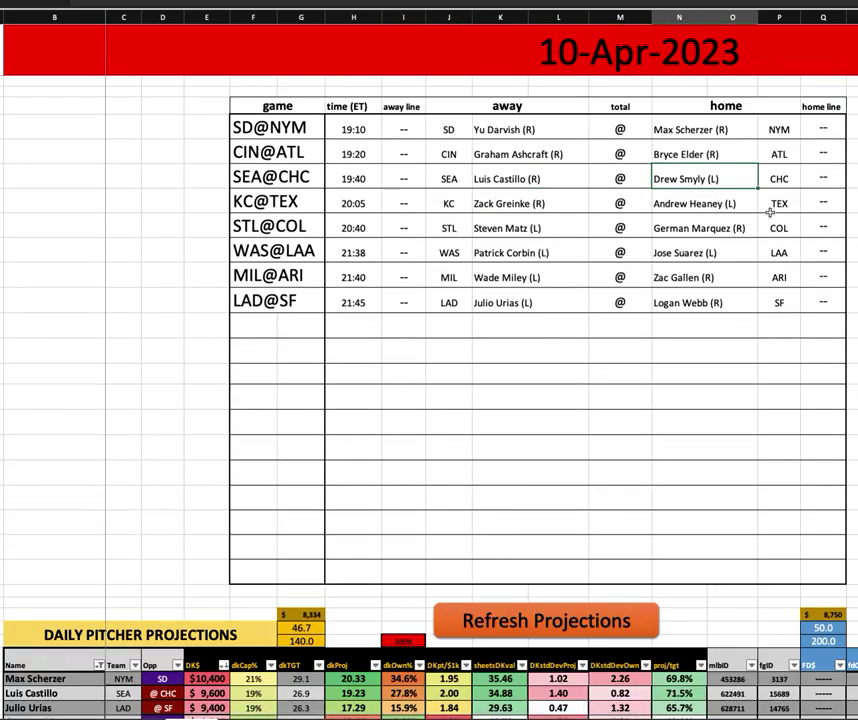
click(250, 177)
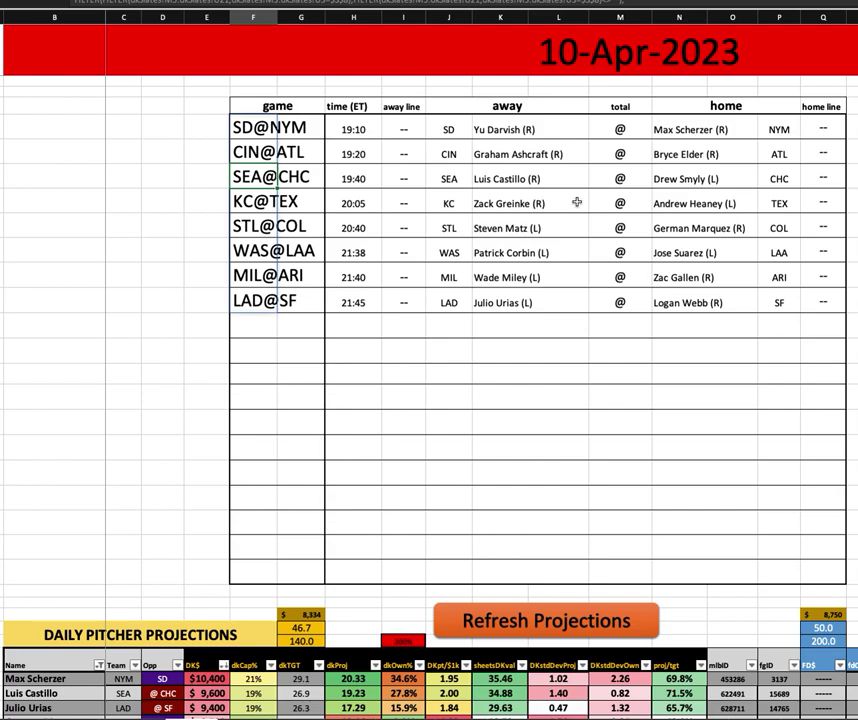
- Select the TEX, STL and COL starting pitchers in turn in the matchup table to review the KC@TEX and STL@COL games
click(710, 200)
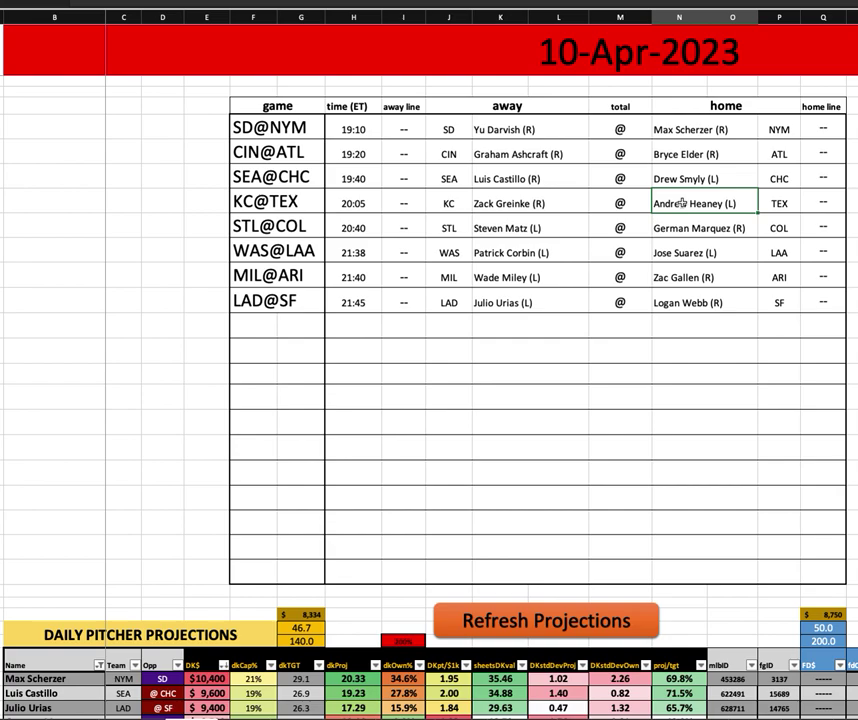
click(508, 227)
click(690, 226)
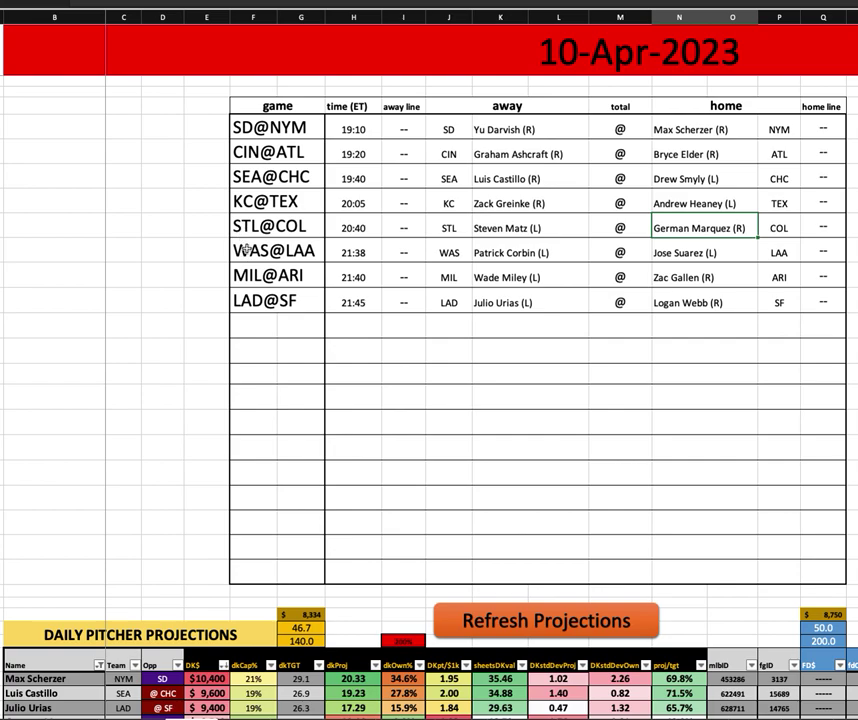
- Select the WAS and LAA starting pitchers in the matchup table and compare them with the daily pitcher projections
click(506, 253)
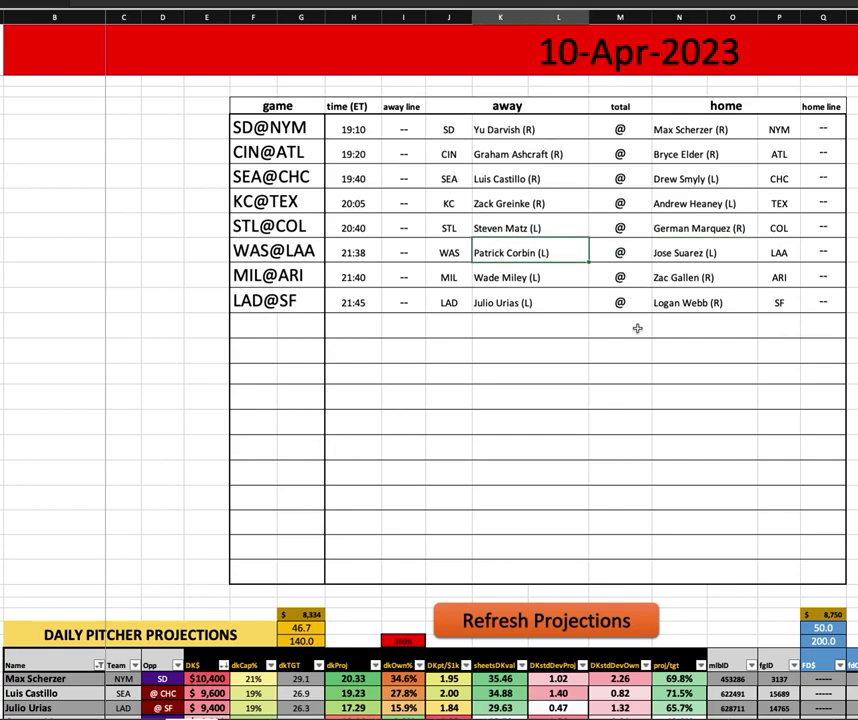
click(688, 253)
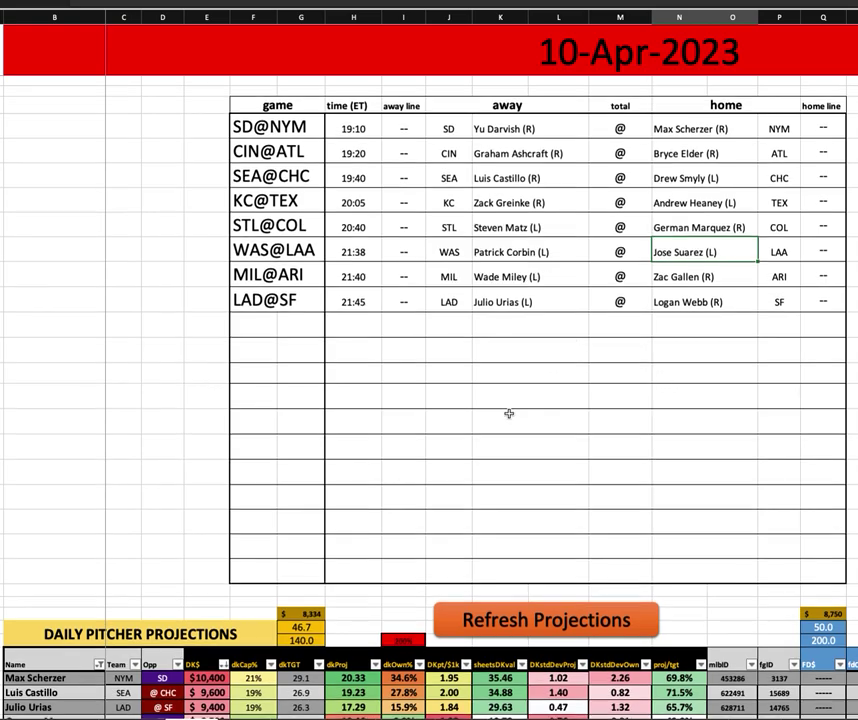
scroll(507, 414, down, 6)
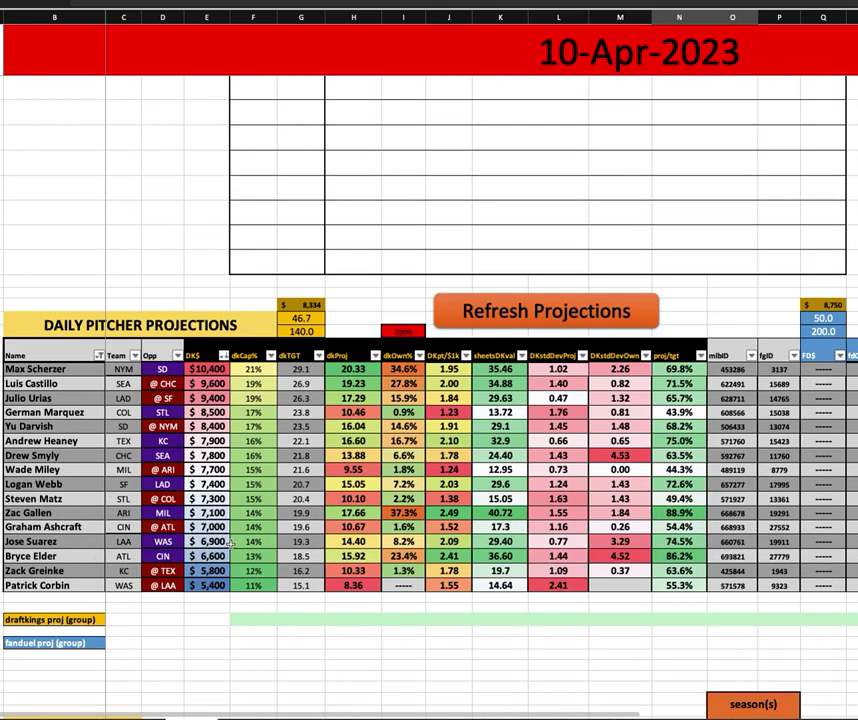
scroll(533, 233, up, 6)
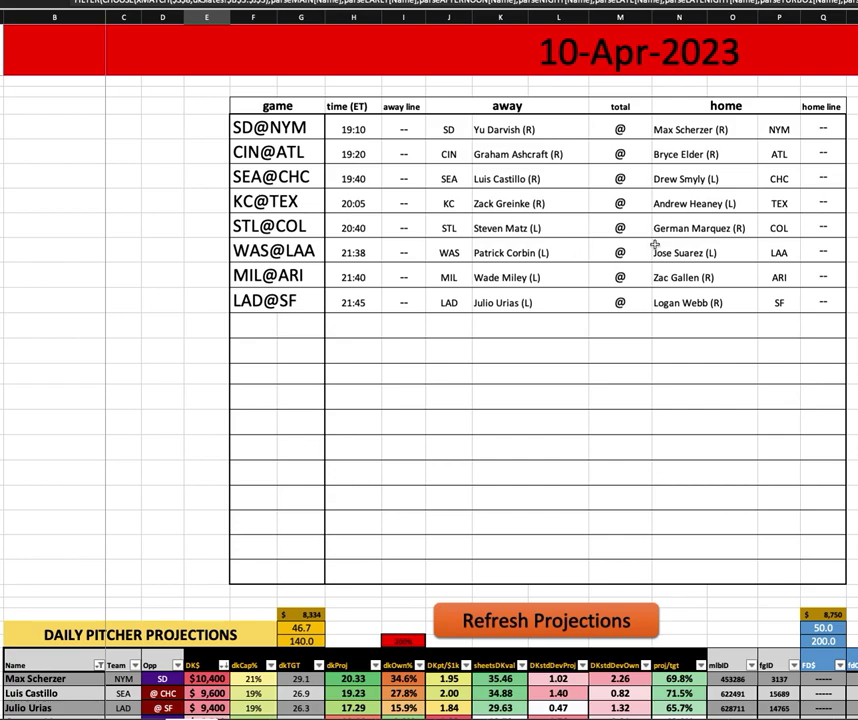
- Select the ARI starting pitcher in the matchup table and check his dkOwn% in the daily pitcher projections
click(686, 279)
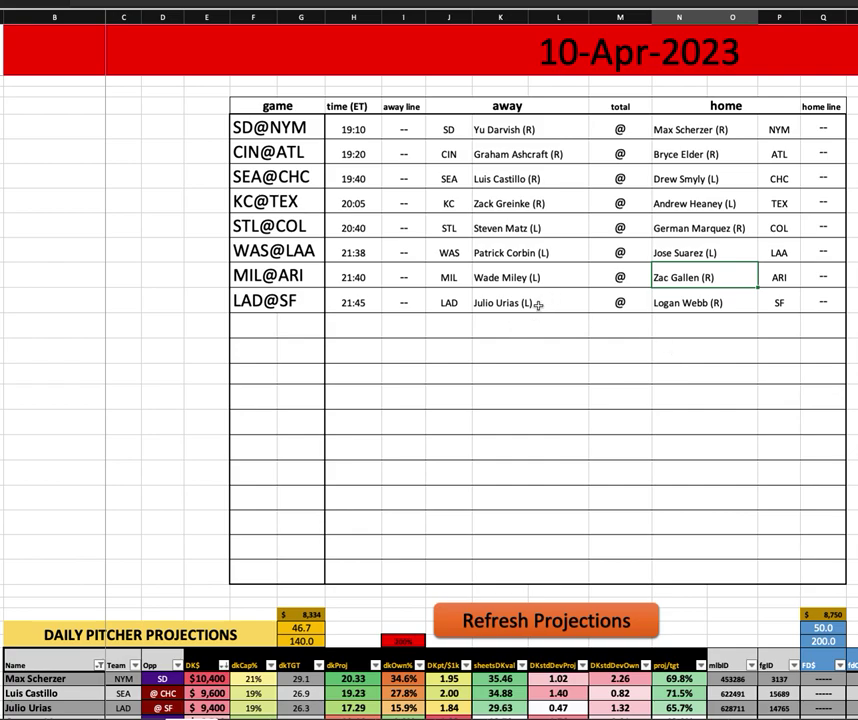
scroll(506, 331, down, 2)
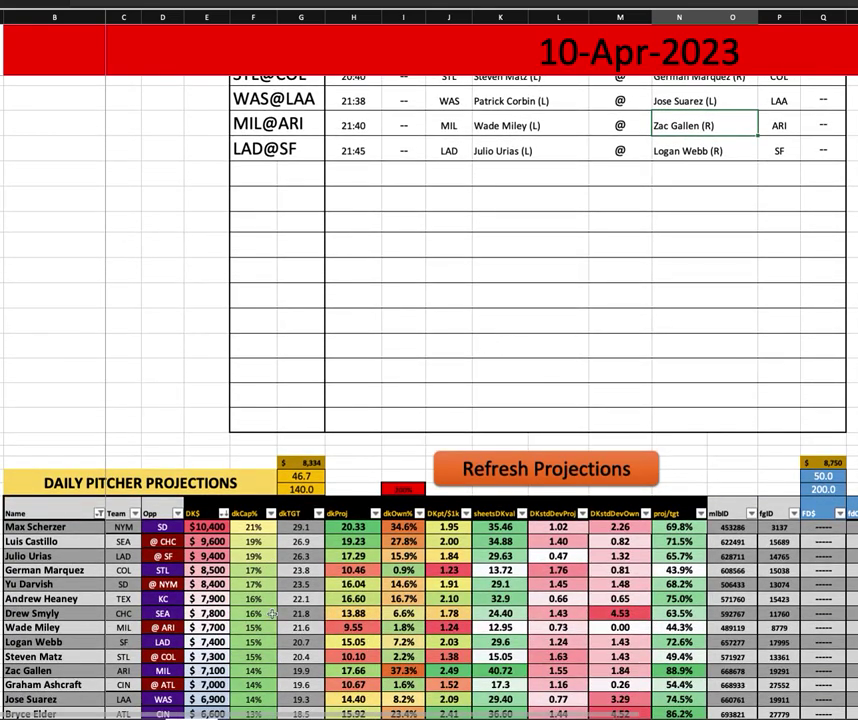
click(403, 670)
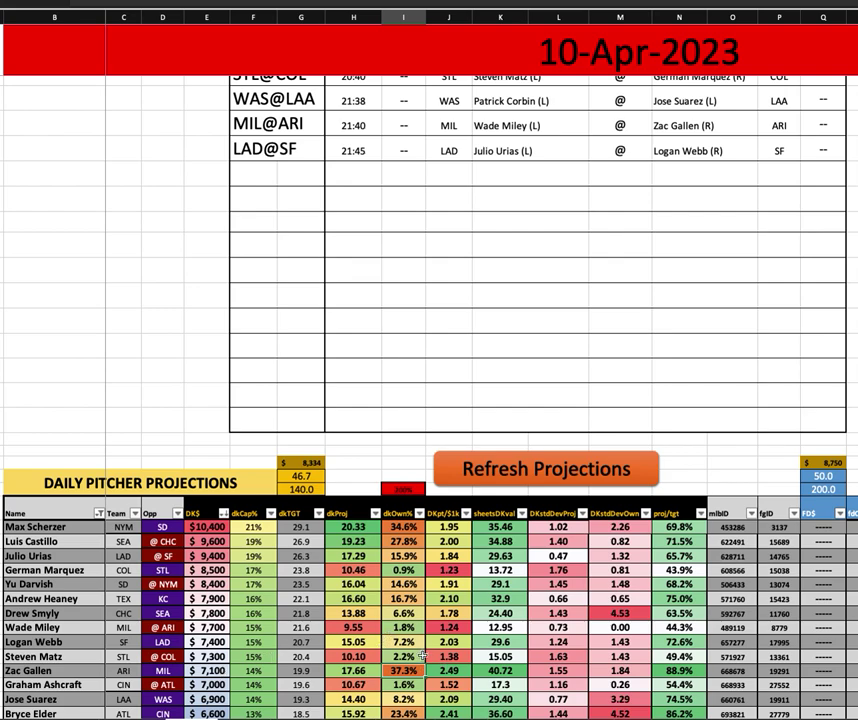
scroll(456, 663, up, 2)
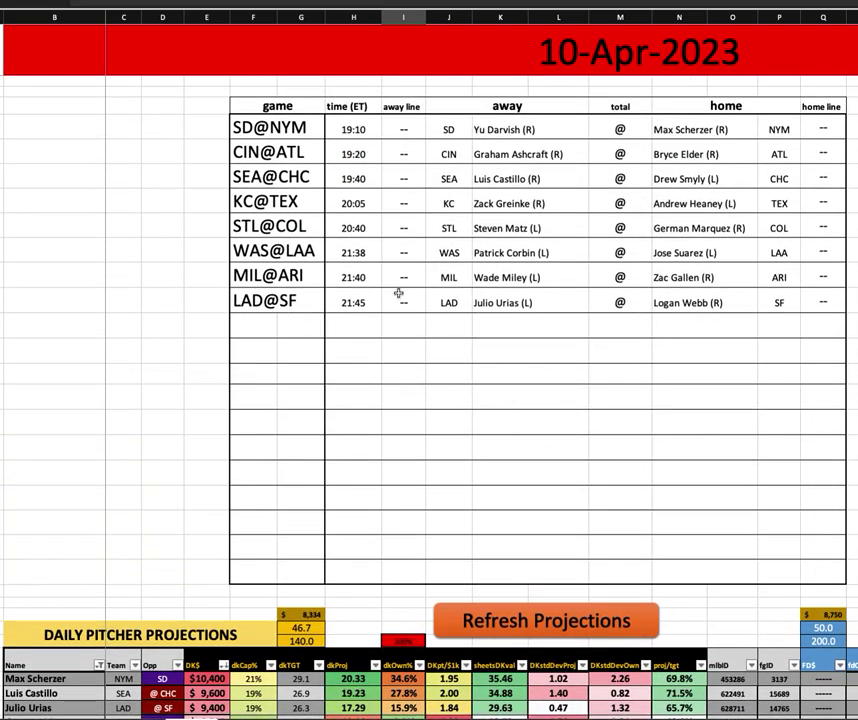
- Select the MIL, LAD and SF starting pitchers in turn to review the last two games of the matchup table
click(528, 279)
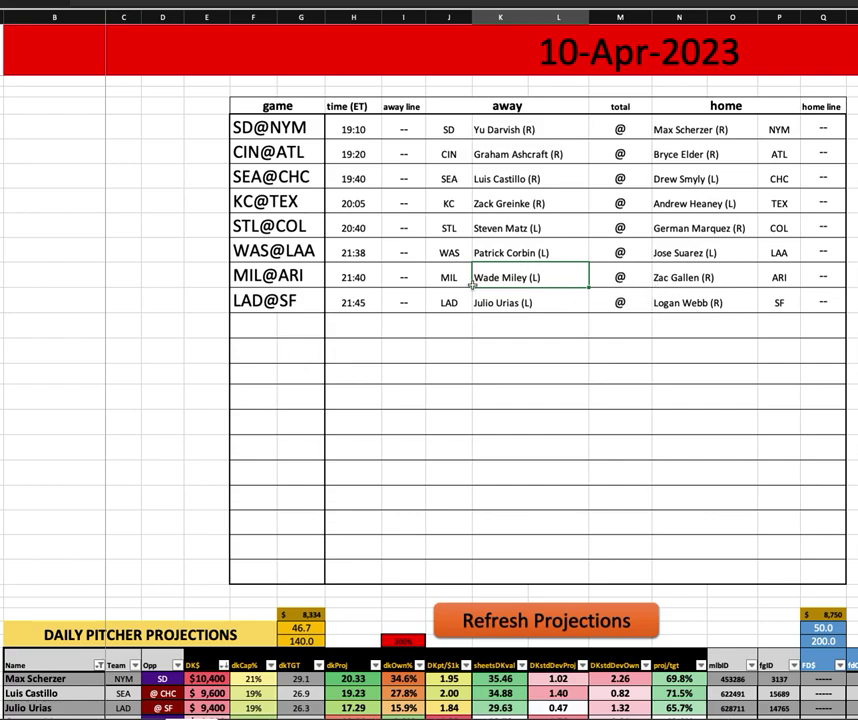
click(546, 305)
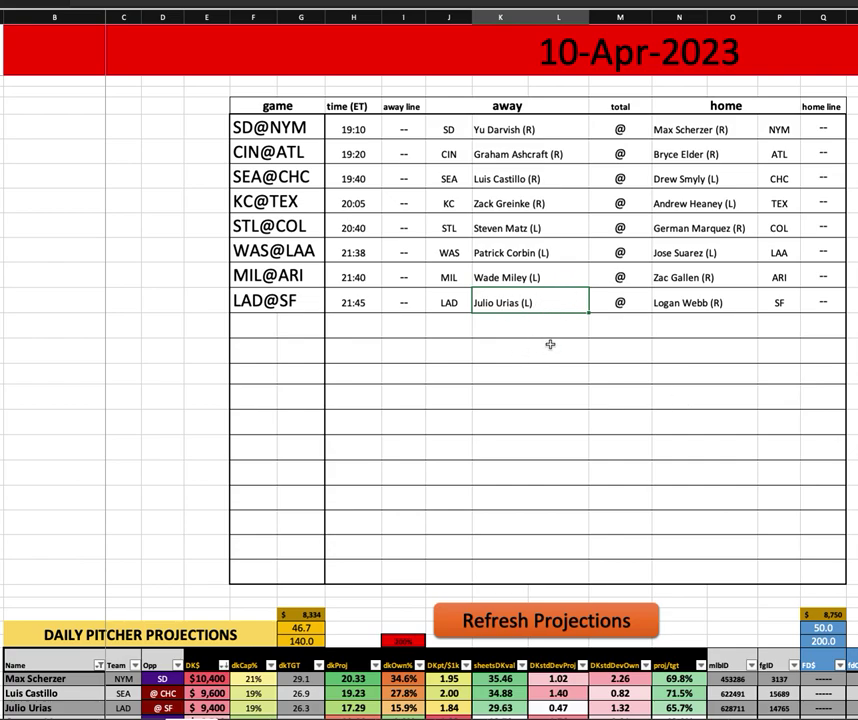
click(706, 306)
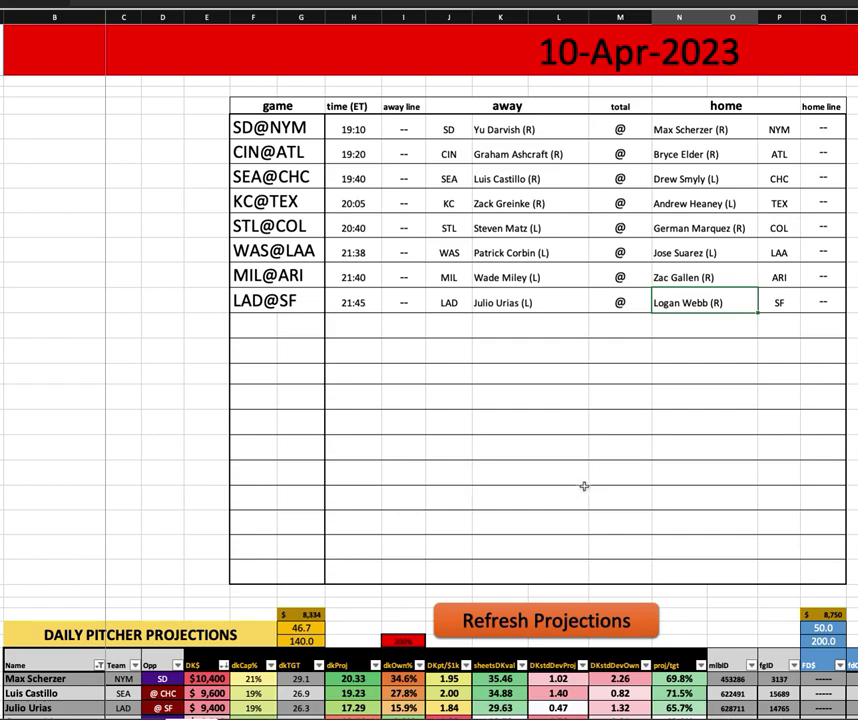
scroll(571, 490, down, 1)
scroll(569, 472, down, 1)
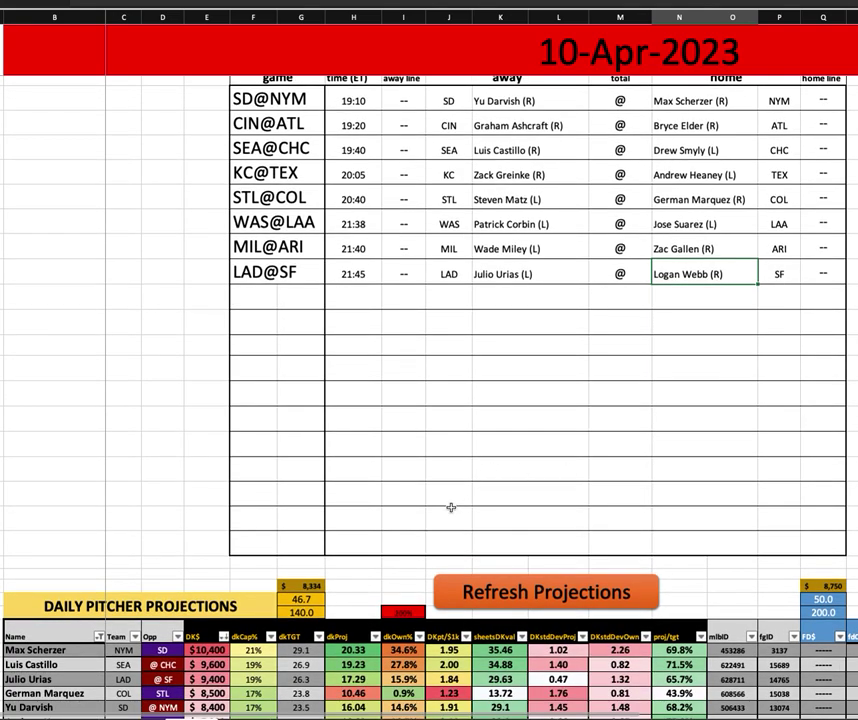
scroll(399, 622, up, 1)
scroll(399, 622, up, 1)
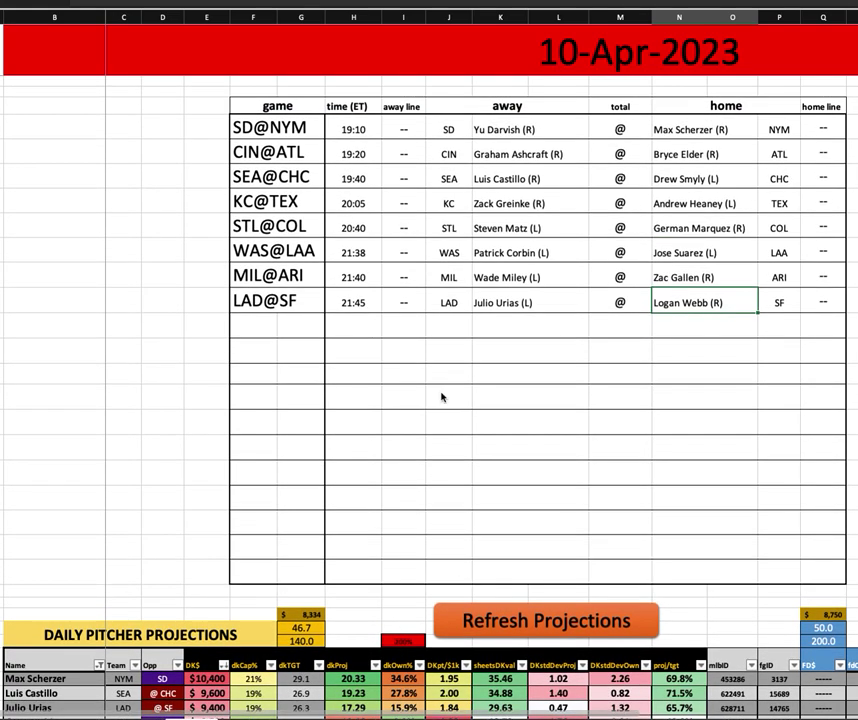
- Open the single-game matchup sheet and set its game to SD@NYM
click(358, 191)
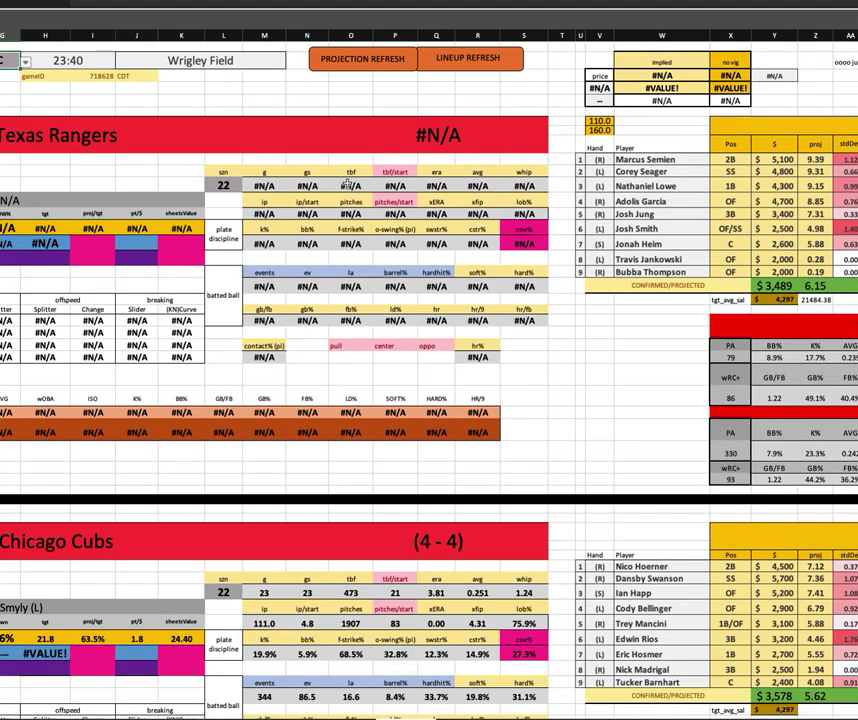
scroll(349, 184, left, 3)
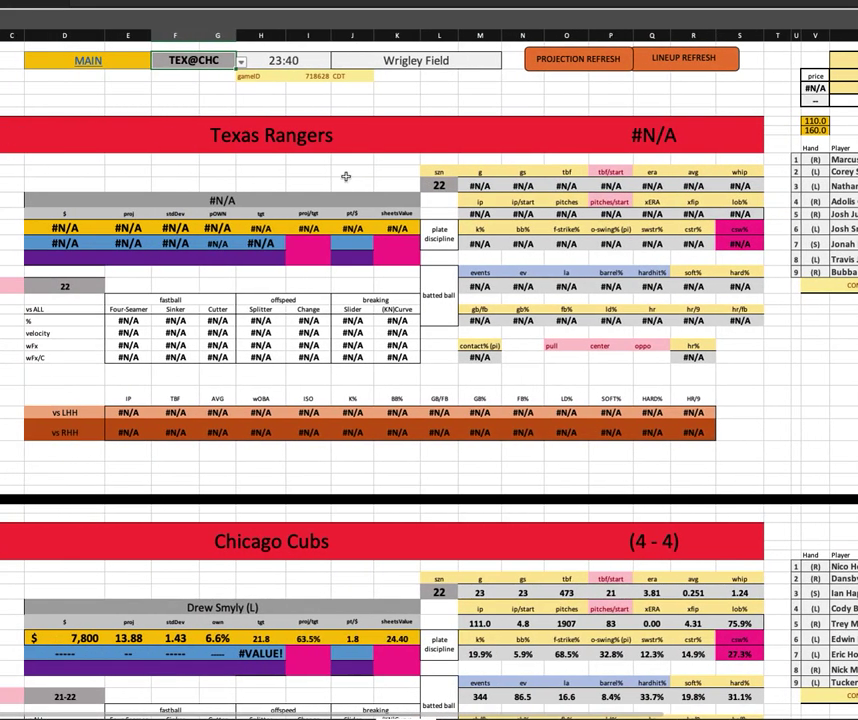
click(240, 62)
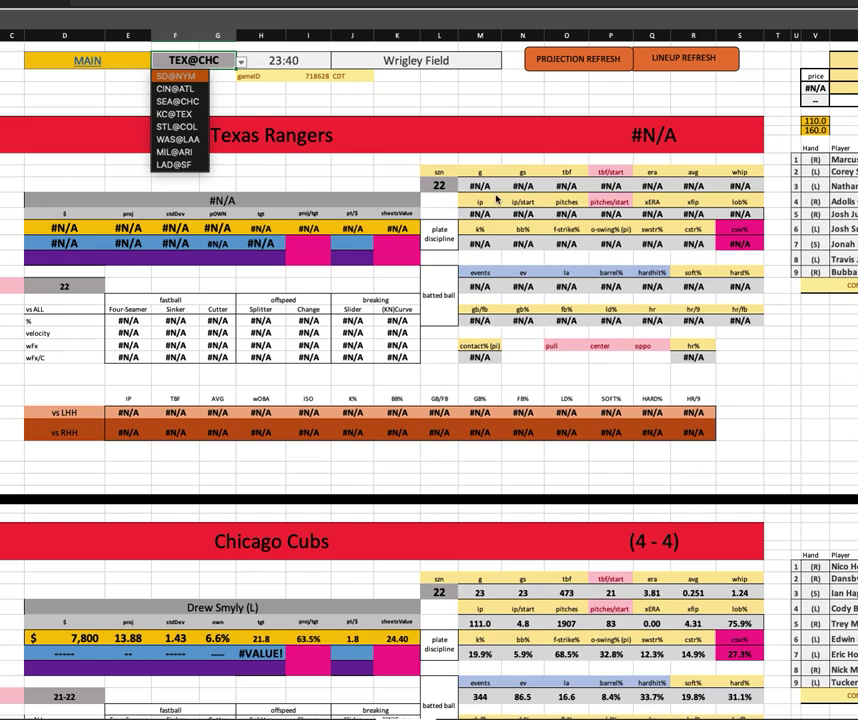
key(Return)
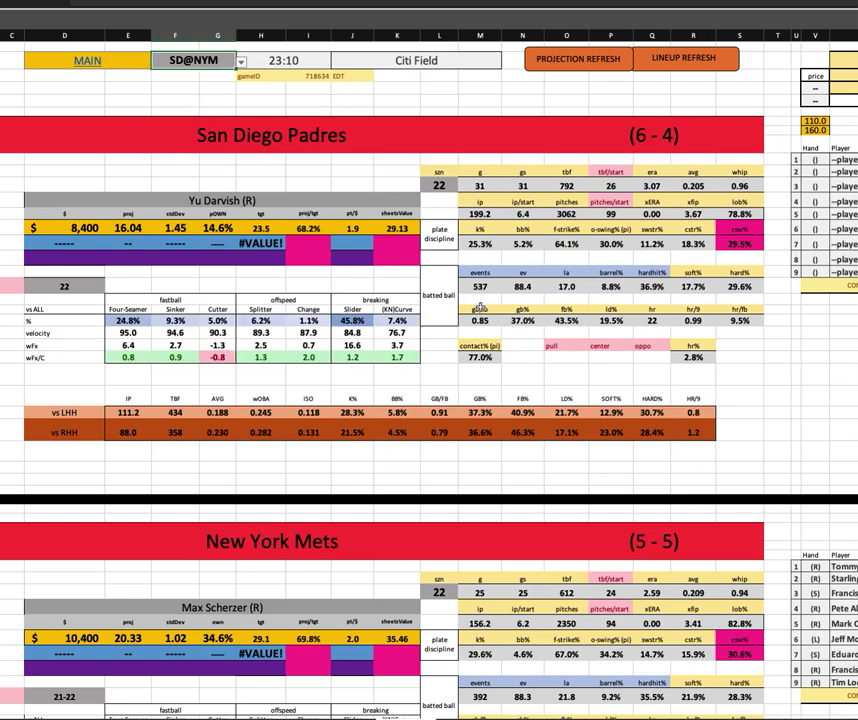
- Go through the San Diego Padres pitcher's salary, proj, stdDev and pOWN values on the game sheet
click(92, 227)
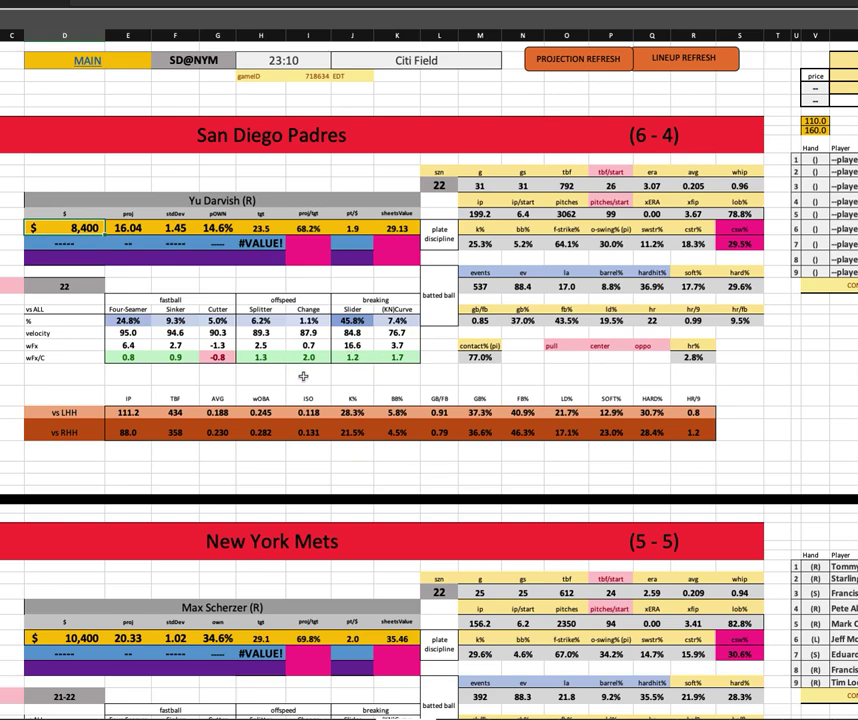
click(128, 228)
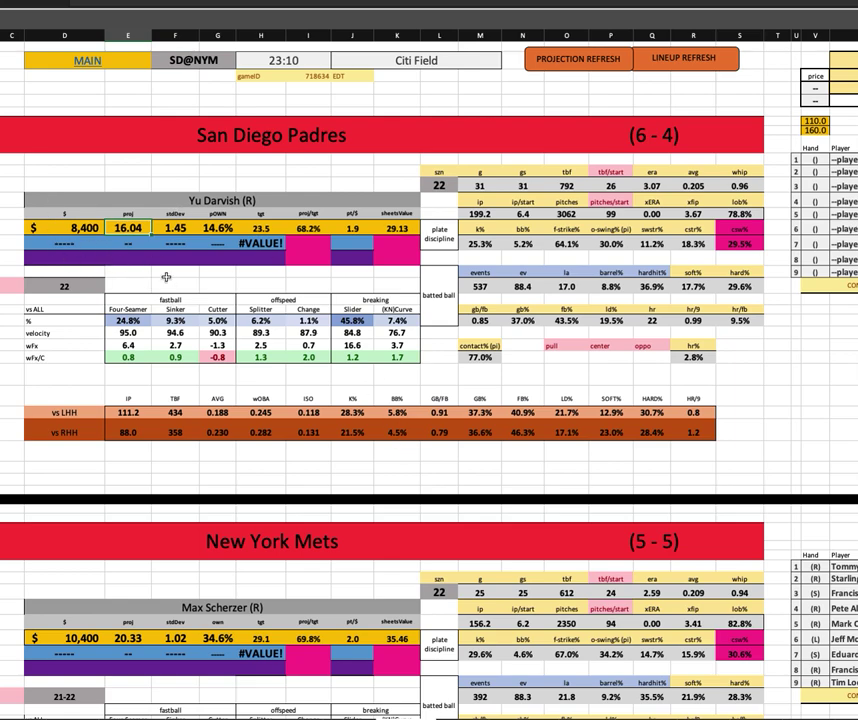
key(Right)
key(Right)
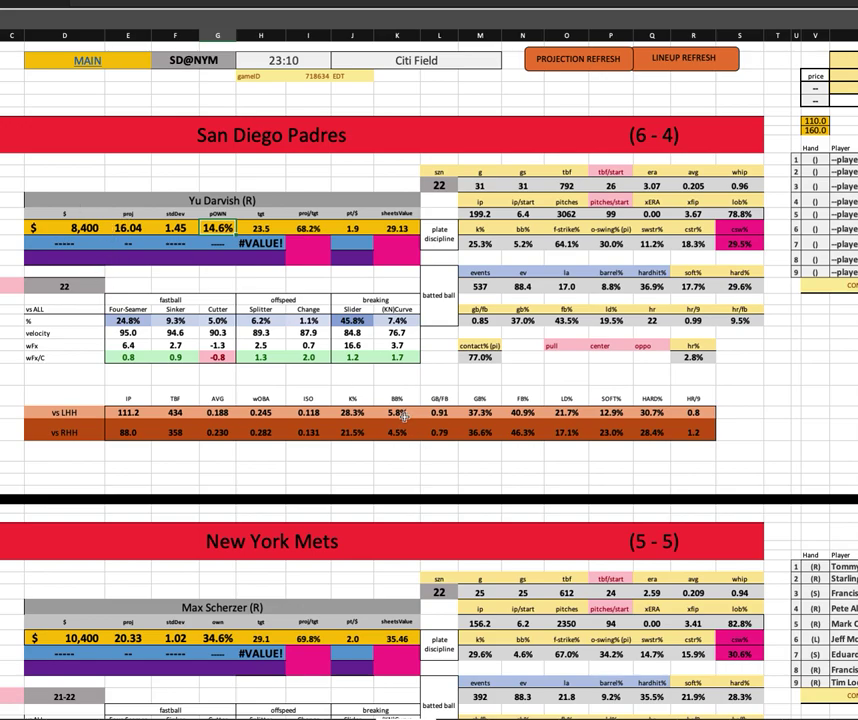
- Compare the Padres and Mets starting pitchers' pitch mix, plate discipline and batted-ball stats alongside the listed batting orders
scroll(600, 428, down, 1)
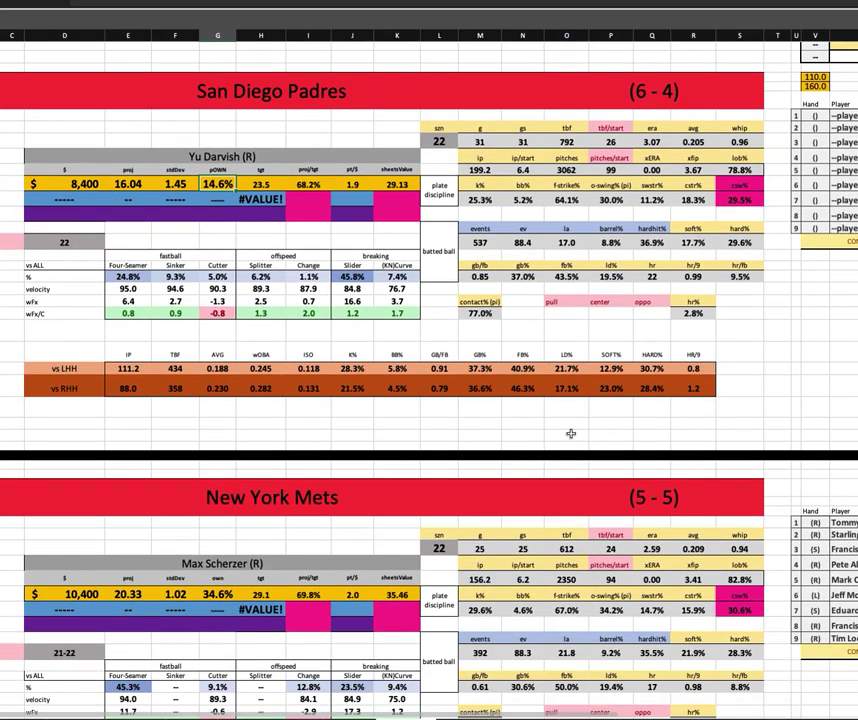
scroll(570, 433, down, 1)
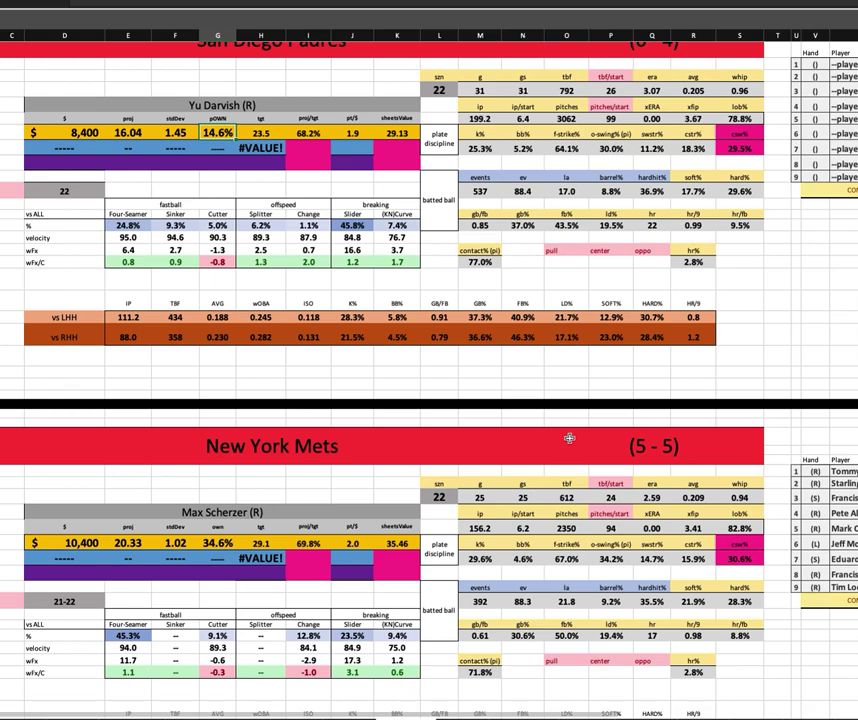
scroll(569, 438, right, 2)
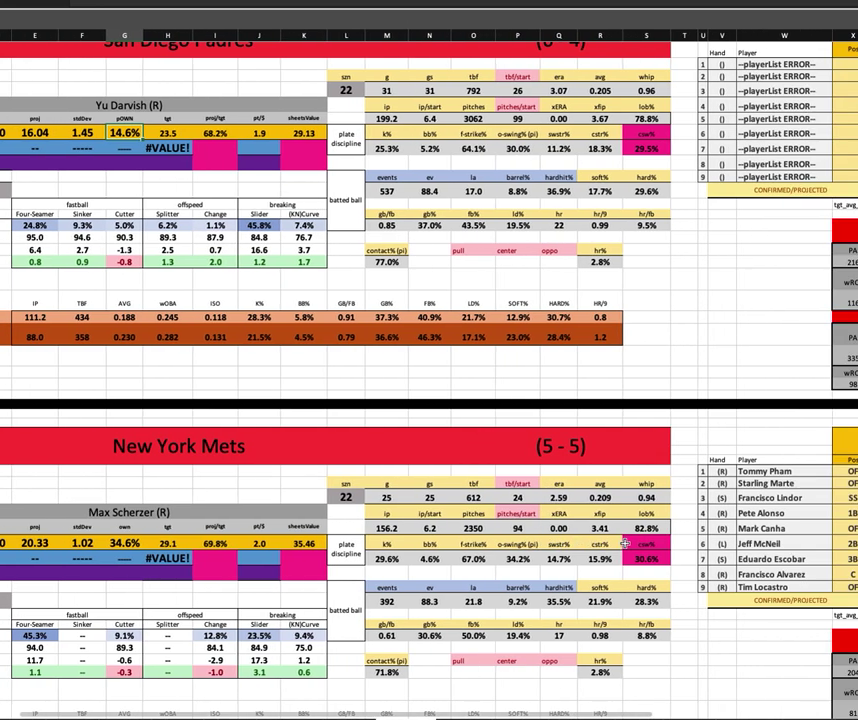
scroll(624, 543, right, 1)
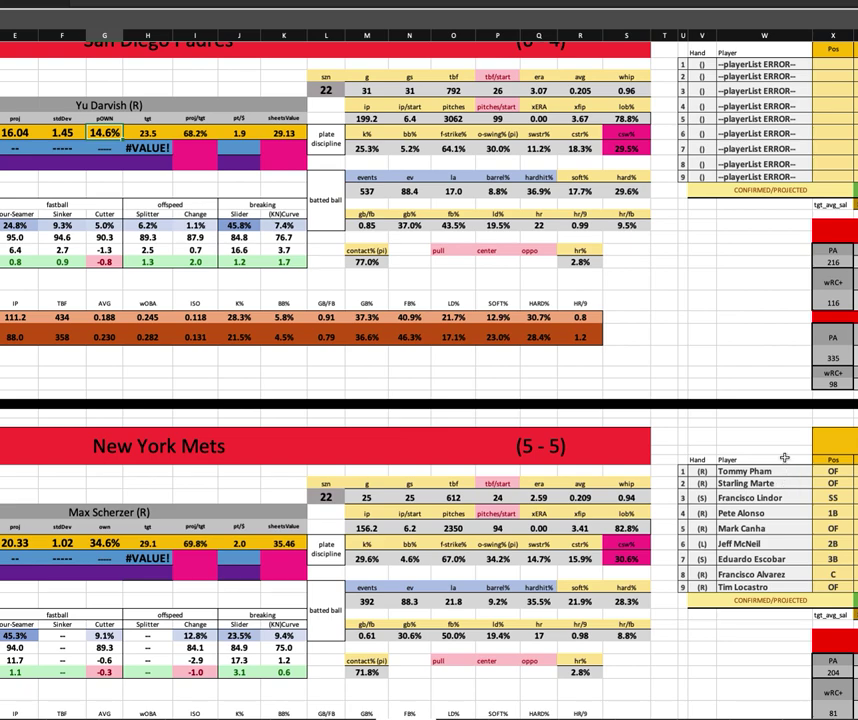
scroll(783, 458, right, 3)
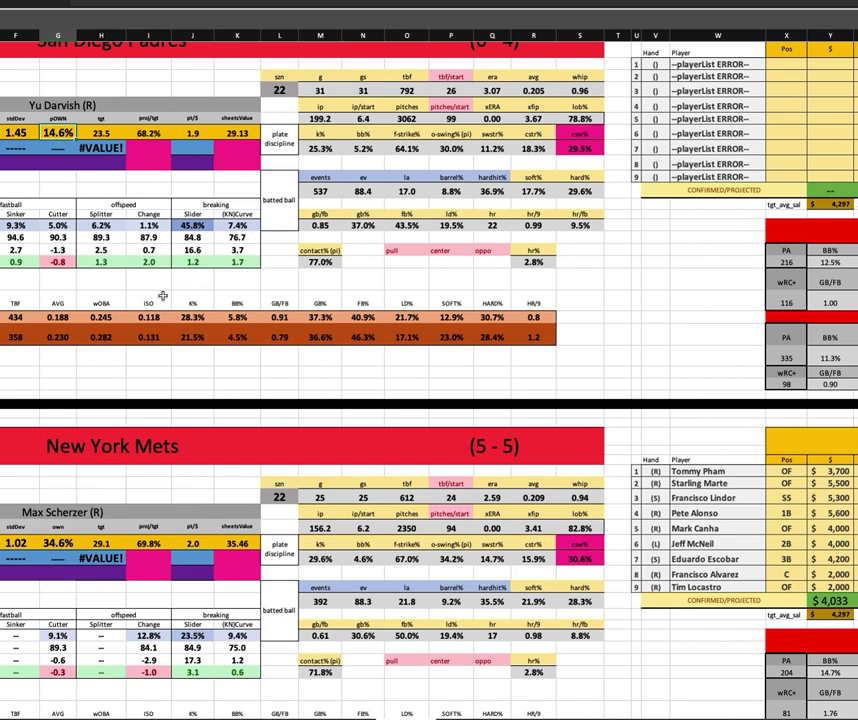
scroll(195, 285, left, 5)
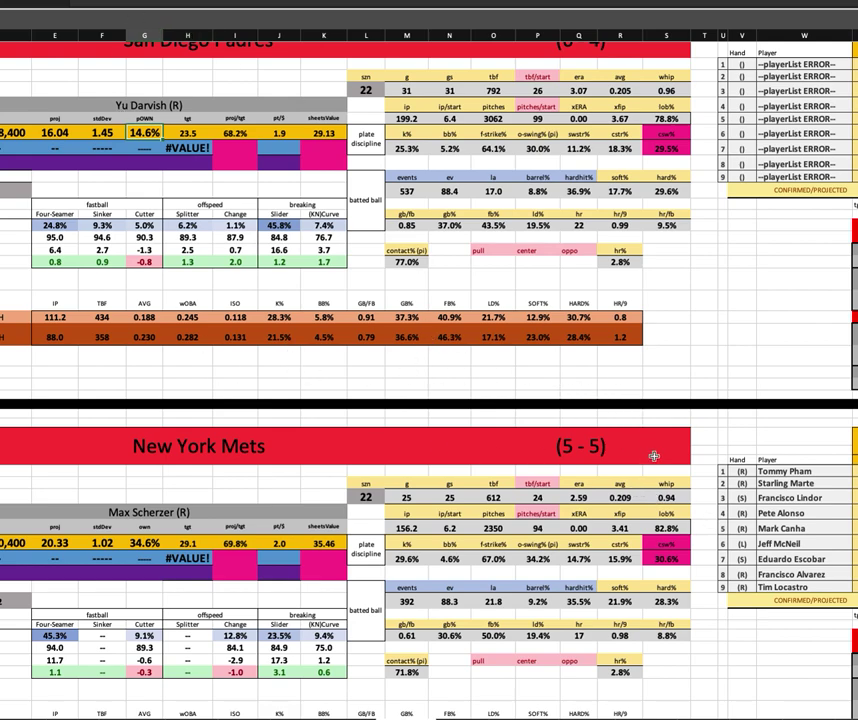
- Examine the New York Mets batting order's salaries and projections and the team batting splits beneath it
scroll(645, 445, right, 3)
scroll(652, 457, right, 1)
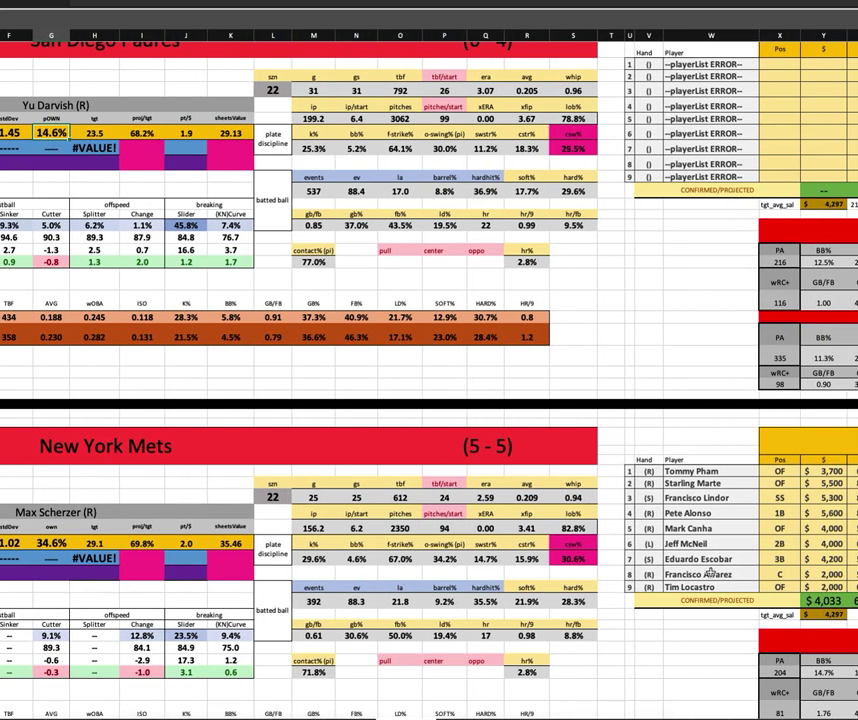
scroll(709, 574, right, 1)
scroll(778, 590, down, 3)
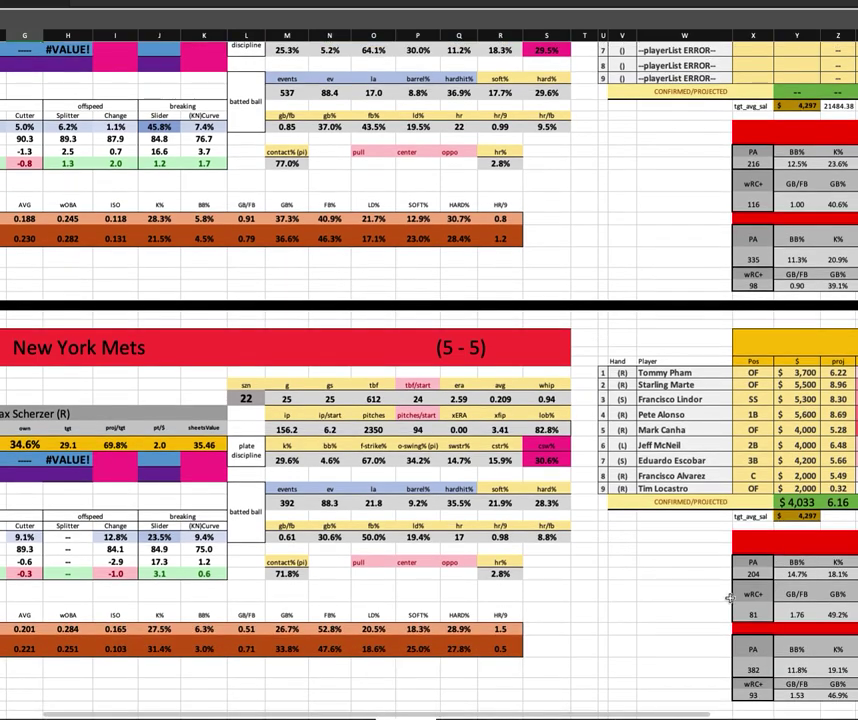
- Check the plate appearances, K% and wRC+ in the team batting splits below the Mets batting order
scroll(775, 600, right, 1)
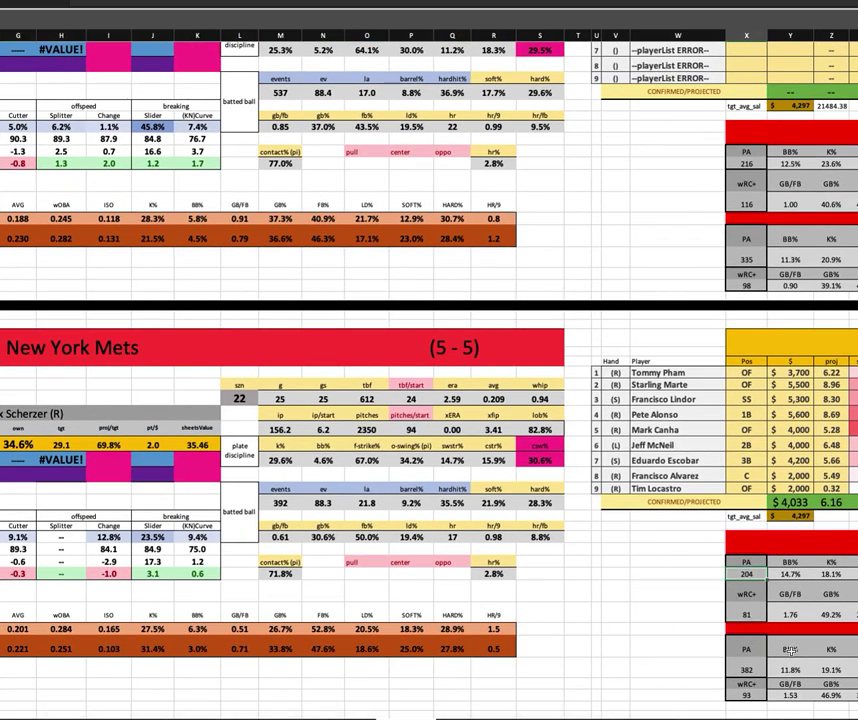
click(831, 574)
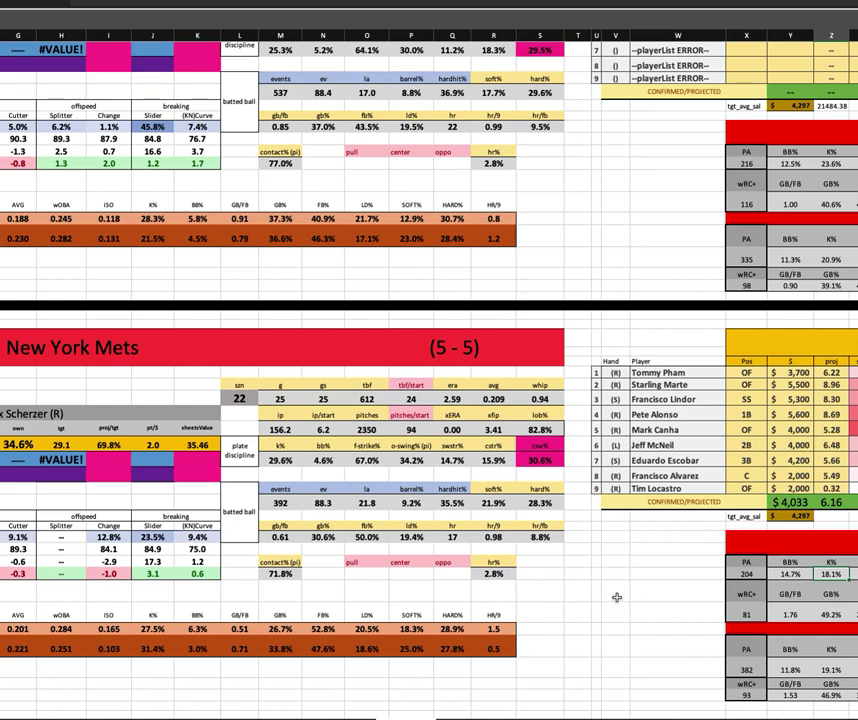
click(746, 614)
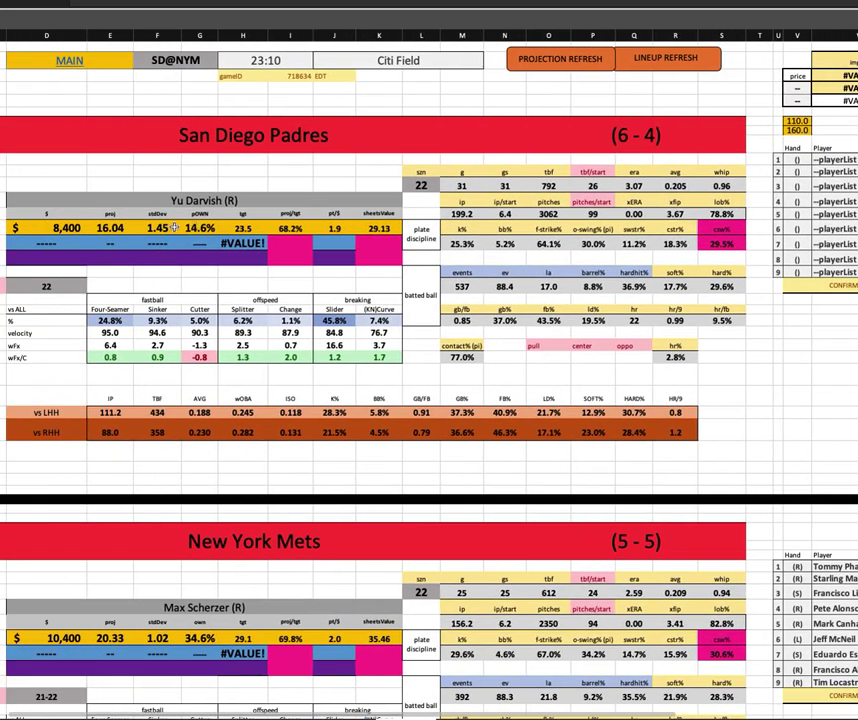
- Compare both starting pitchers' projections, pitch mix and results against left- and right-handed hitters on the SD@NYM sheet
scroll(440, 470, down, 1)
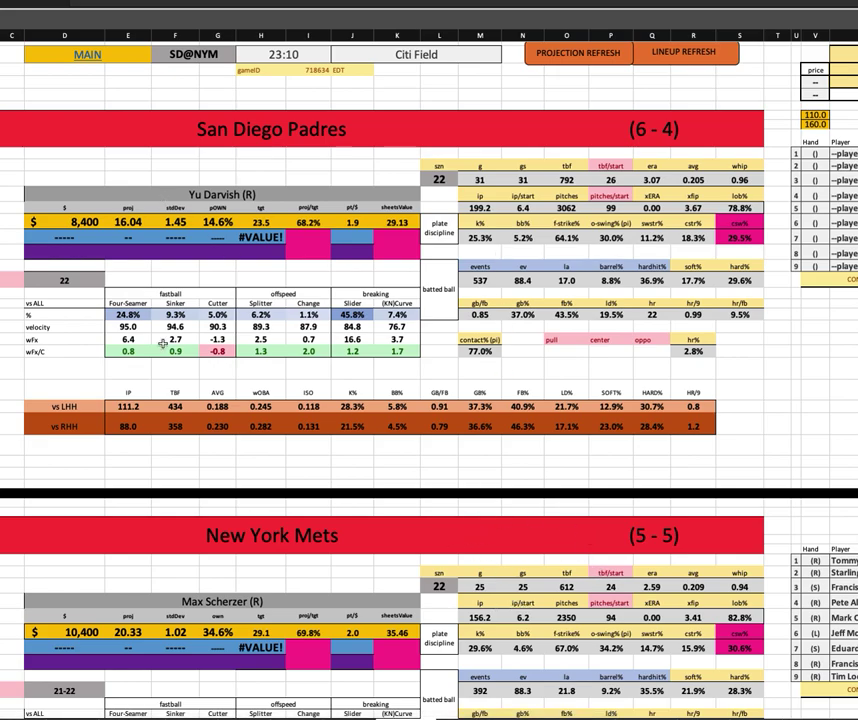
scroll(366, 535, down, 3)
scroll(366, 533, down, 2)
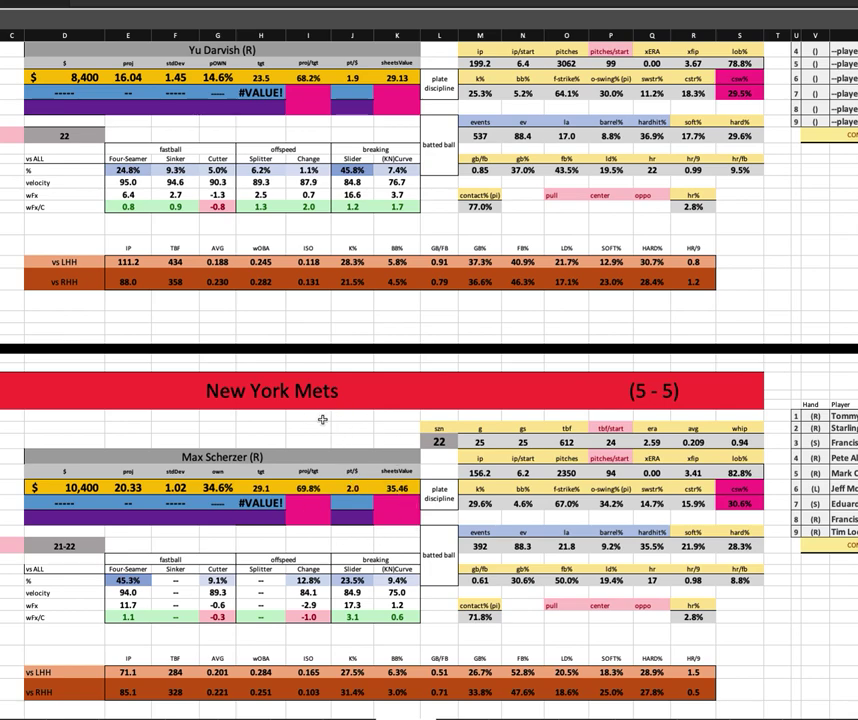
scroll(321, 419, down, 1)
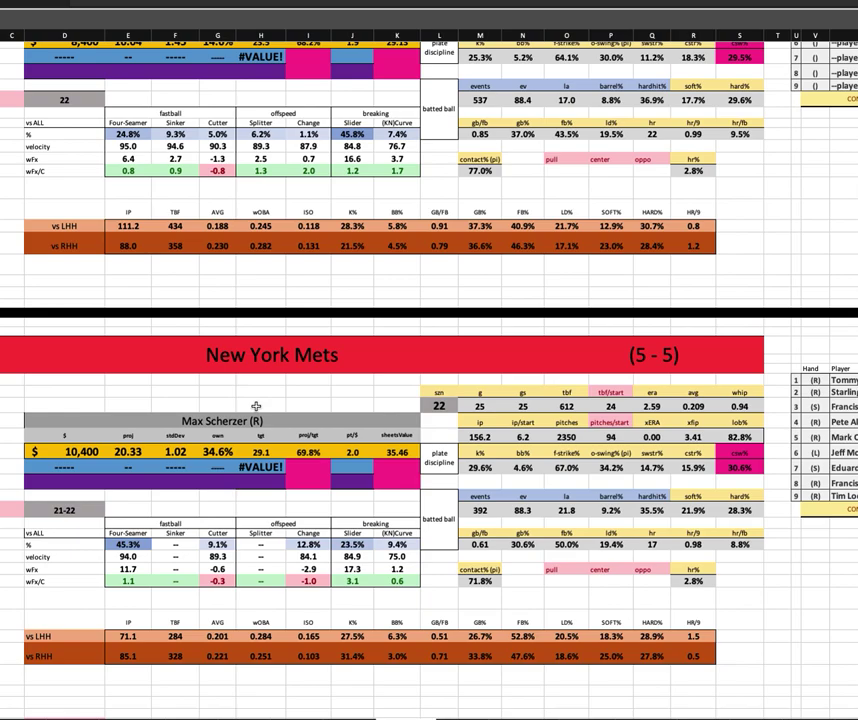
scroll(310, 405, up, 5)
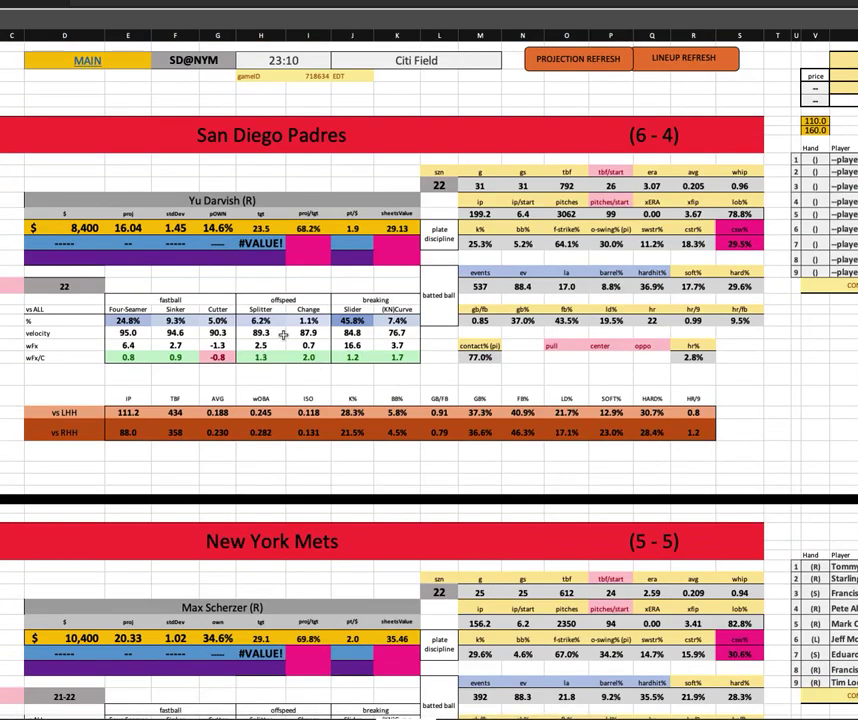
scroll(283, 335, down, 6)
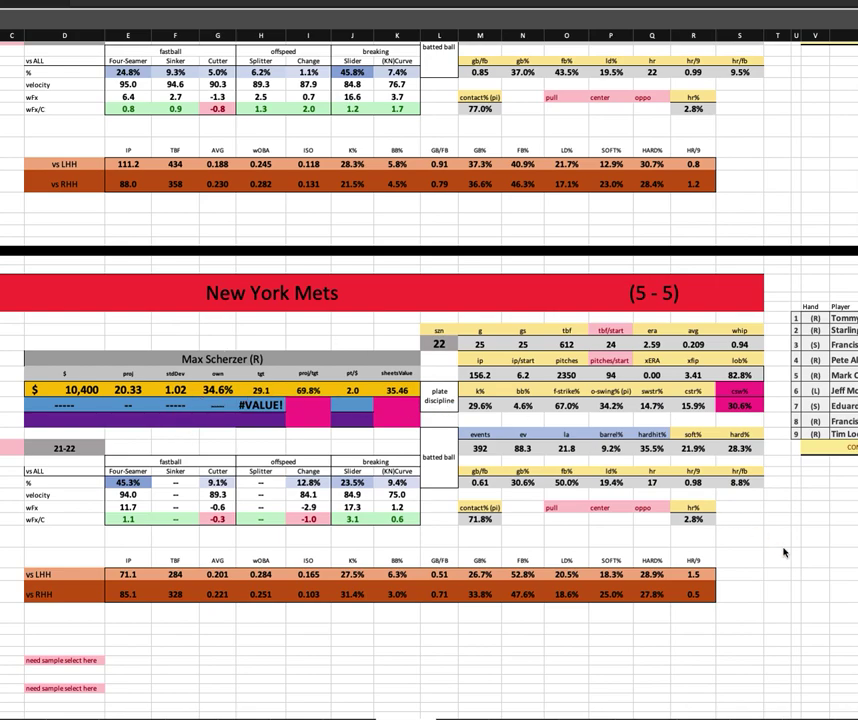
- Check the Mets starting pitcher's projected ownership against the Padres starter's pOWN
click(218, 390)
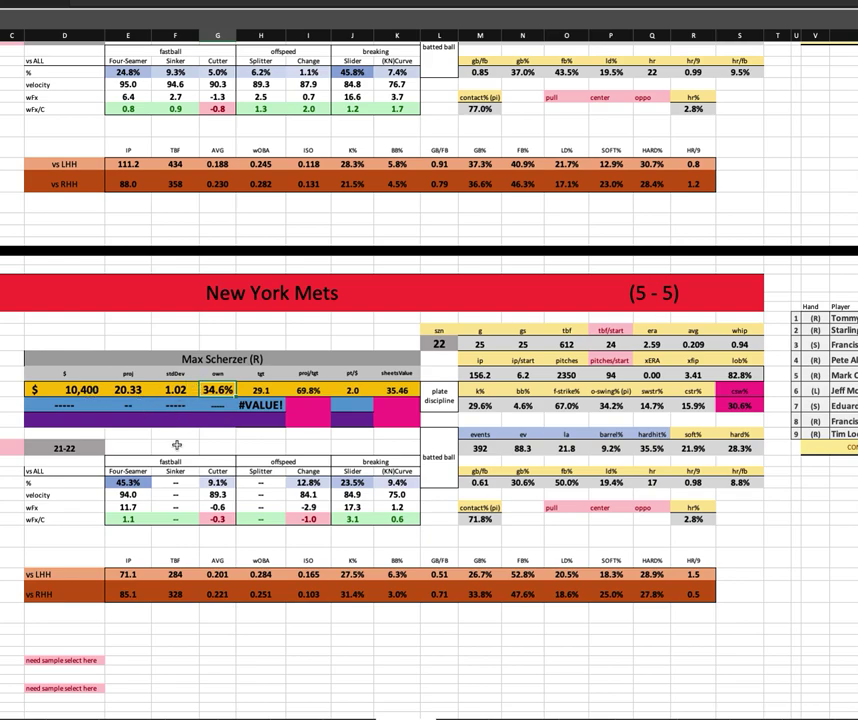
click(200, 389)
scroll(375, 513, up, 6)
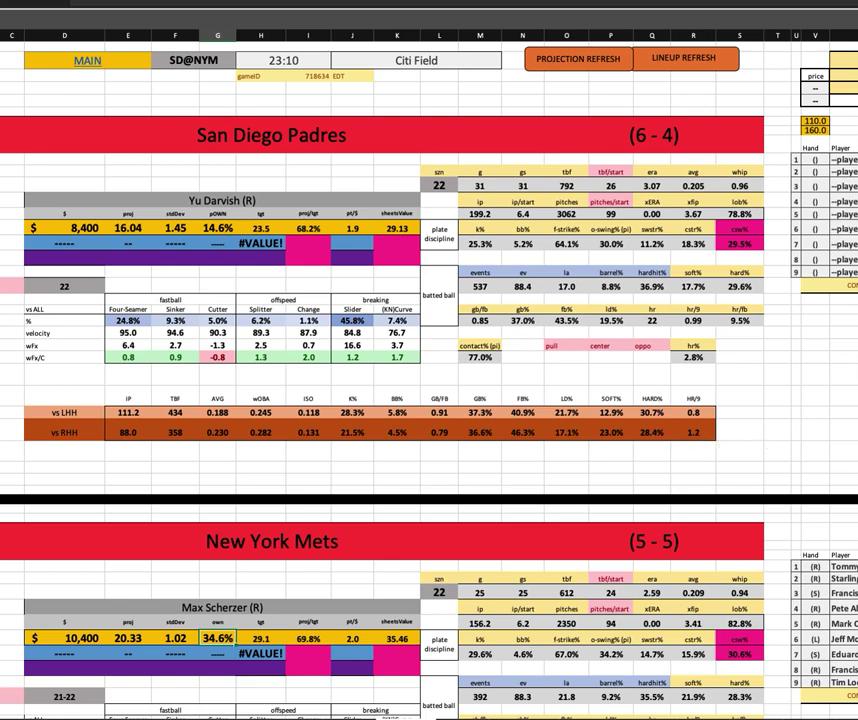
- Switch to the FantasyLabs MLB Daily Lineups page and go through the Padres' projected lineup, marking individual hitters with their handedness and salaries
key(super+Tab)
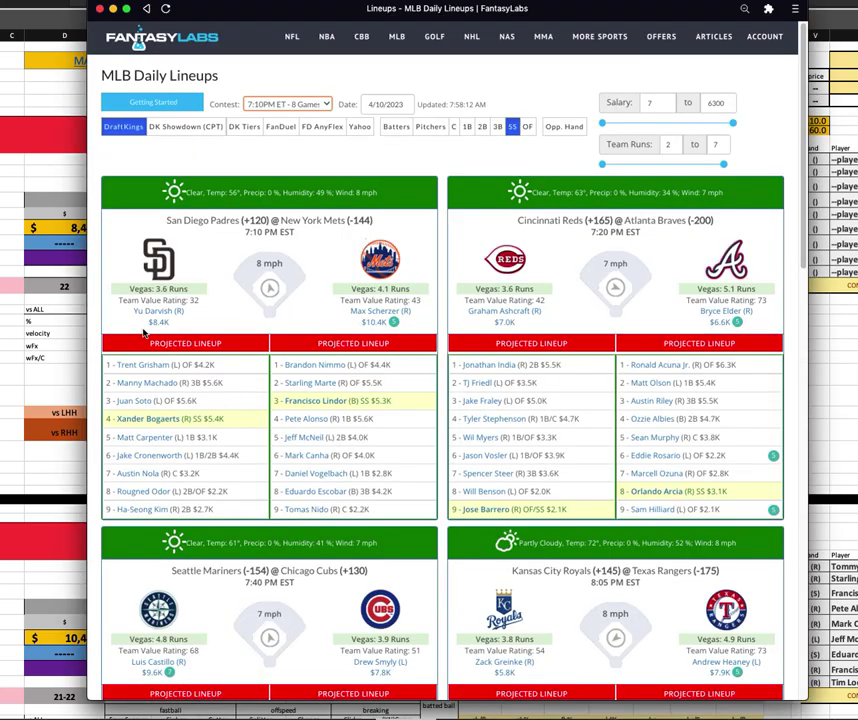
drag(172, 455, 240, 456)
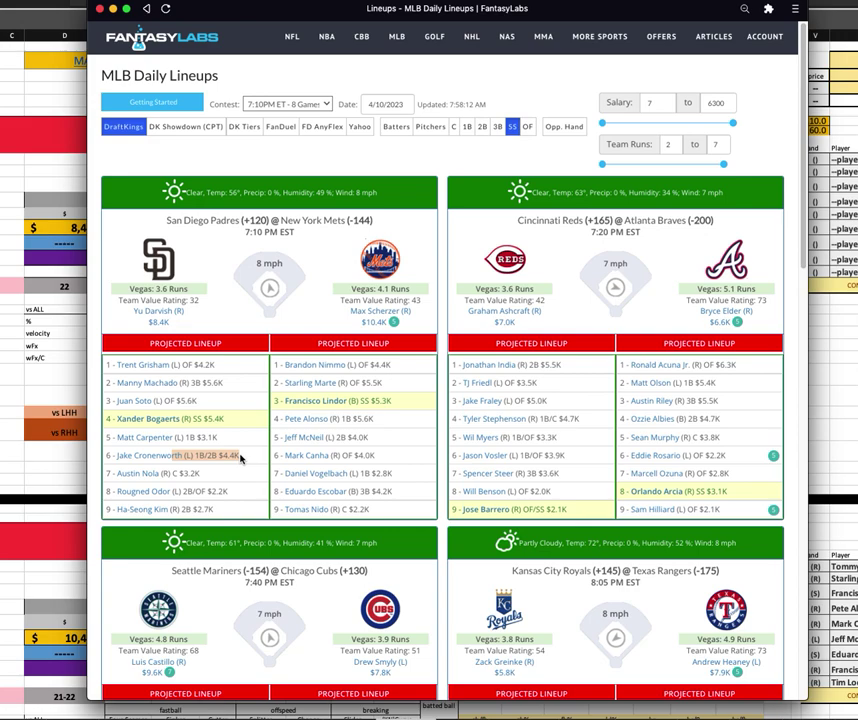
drag(116, 437, 217, 437)
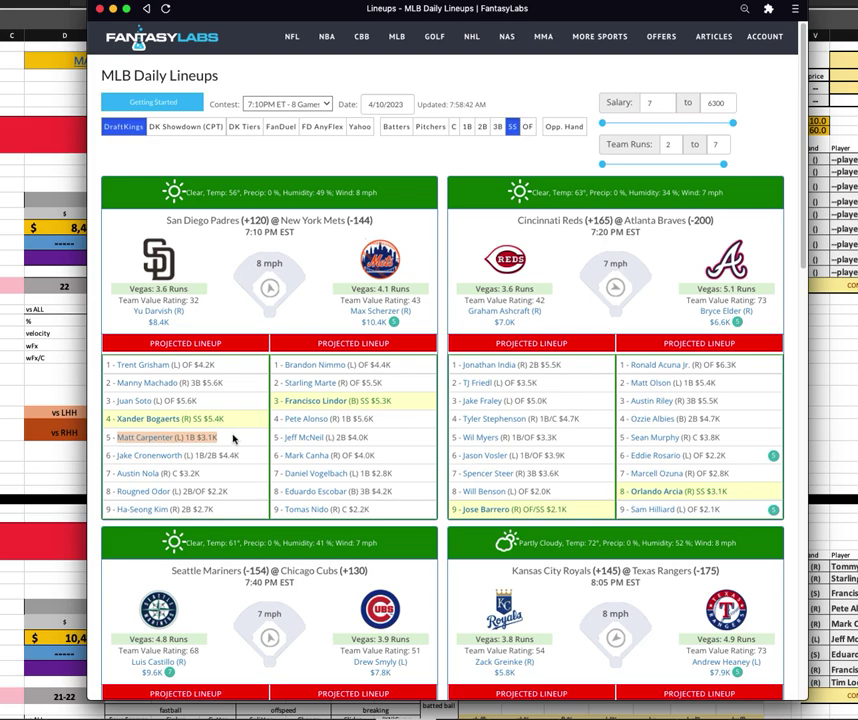
drag(116, 401, 195, 413)
drag(108, 365, 215, 366)
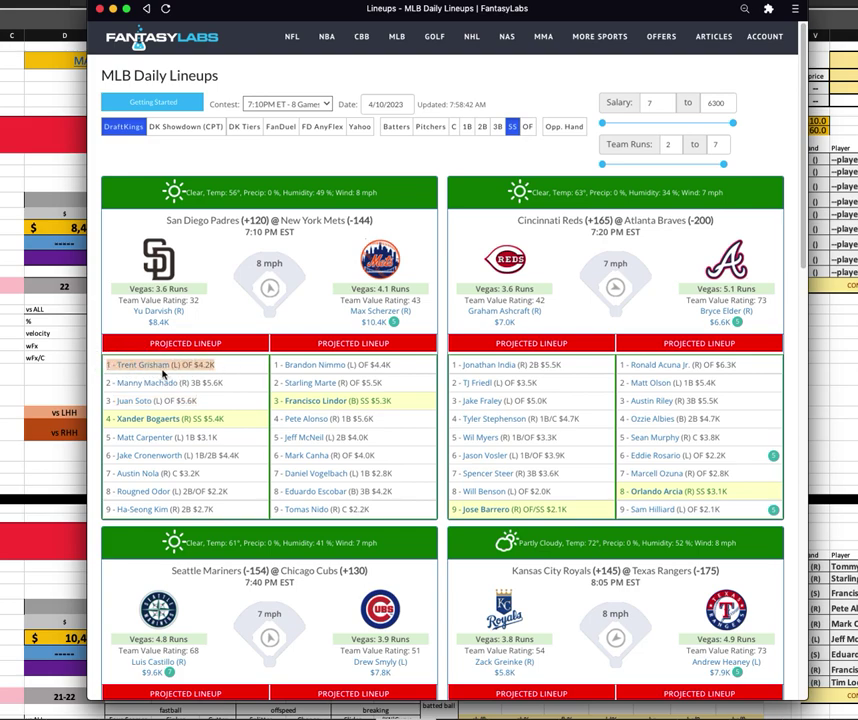
click(220, 369)
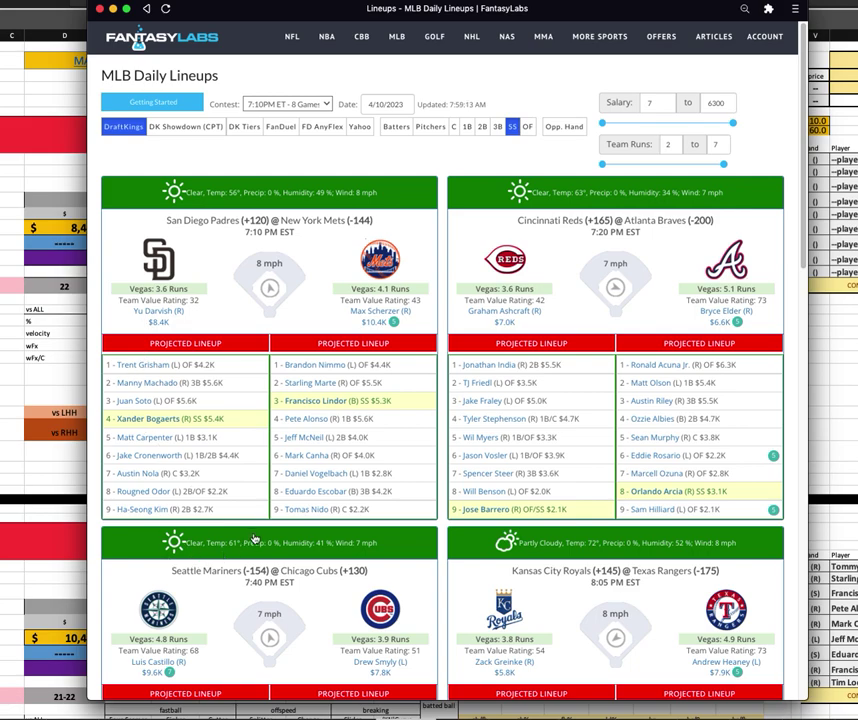
drag(222, 492, 119, 492)
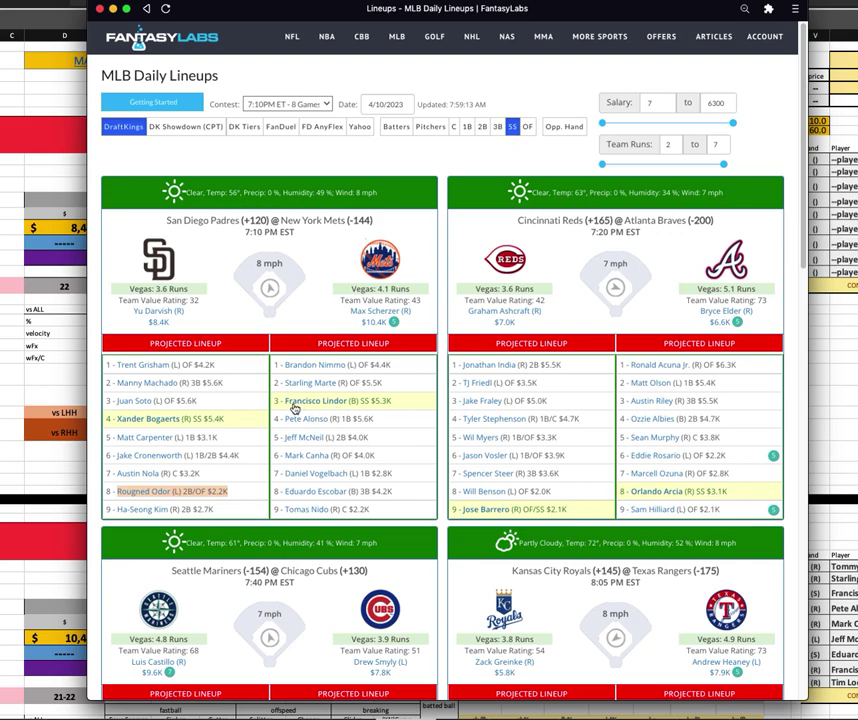
click(148, 385)
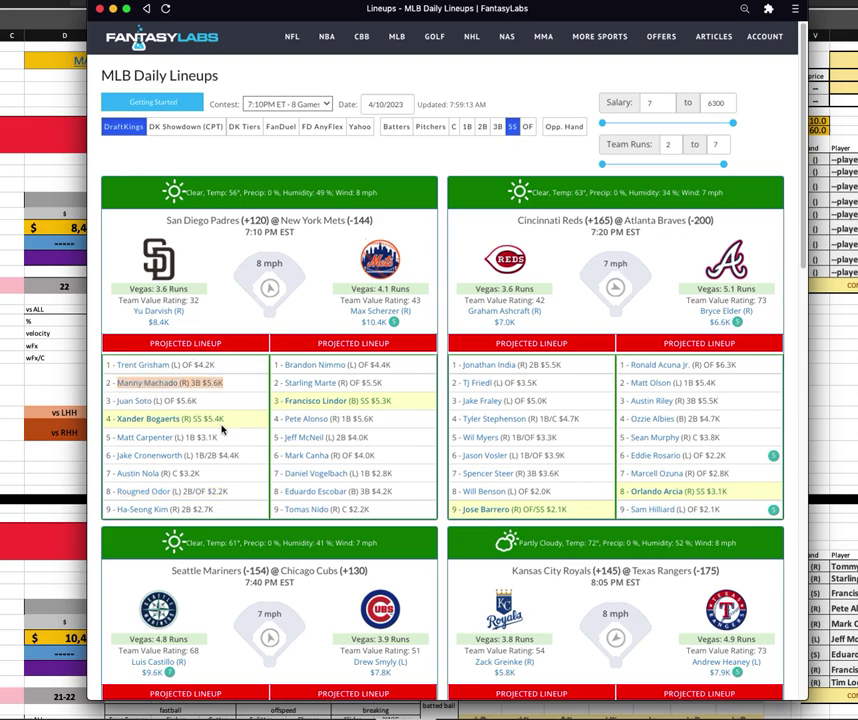
- Return to the Excel workbook and set the matchup sheet's game to CIN@ATL
click(54, 336)
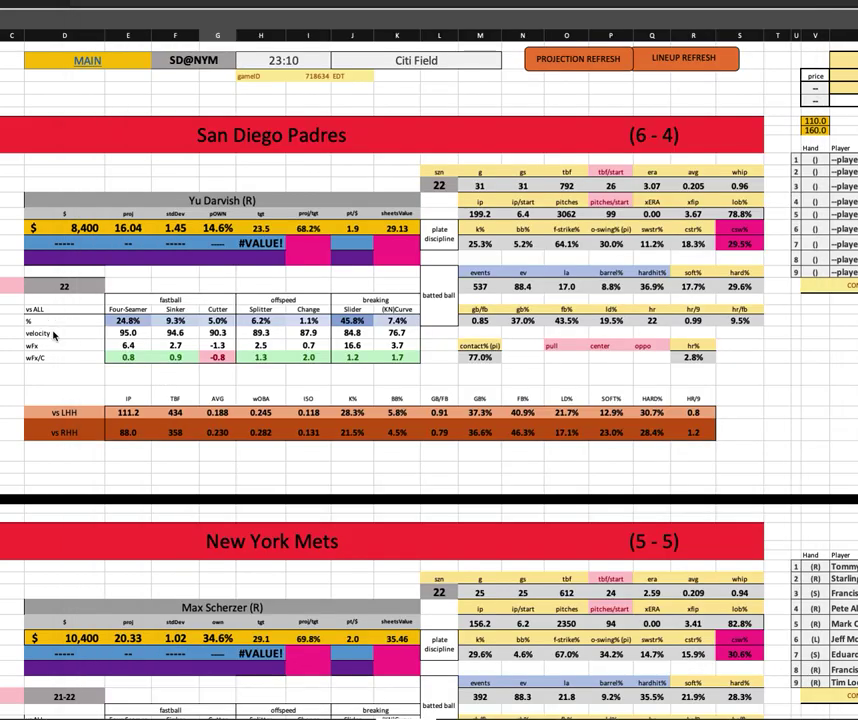
click(241, 63)
key(Down)
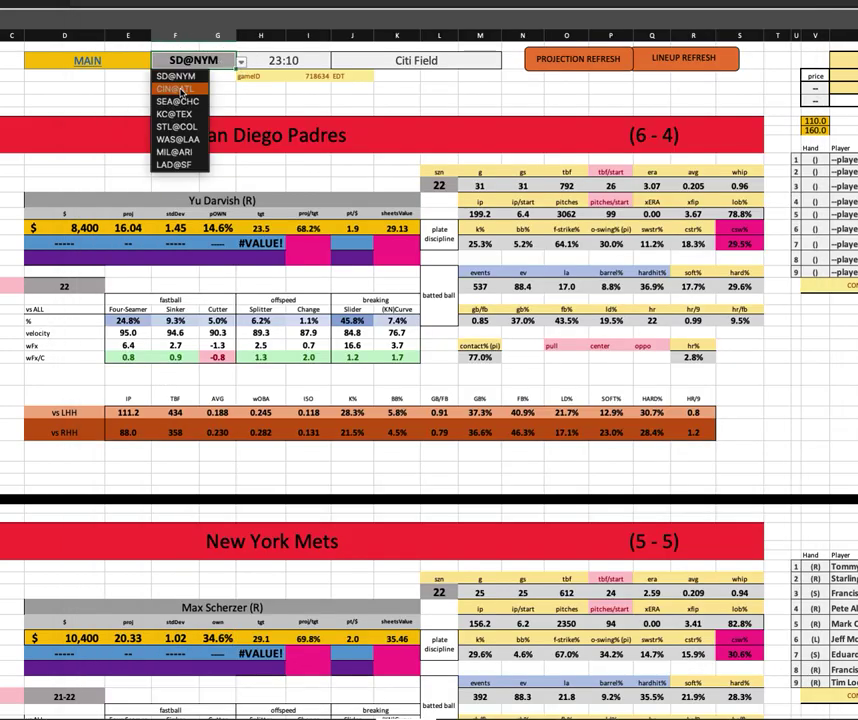
key(Return)
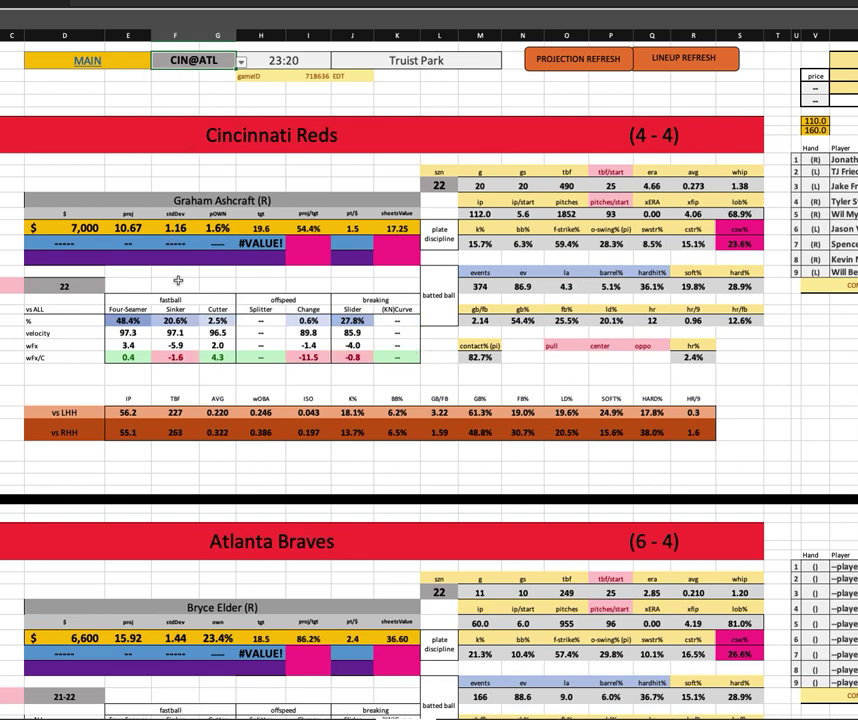